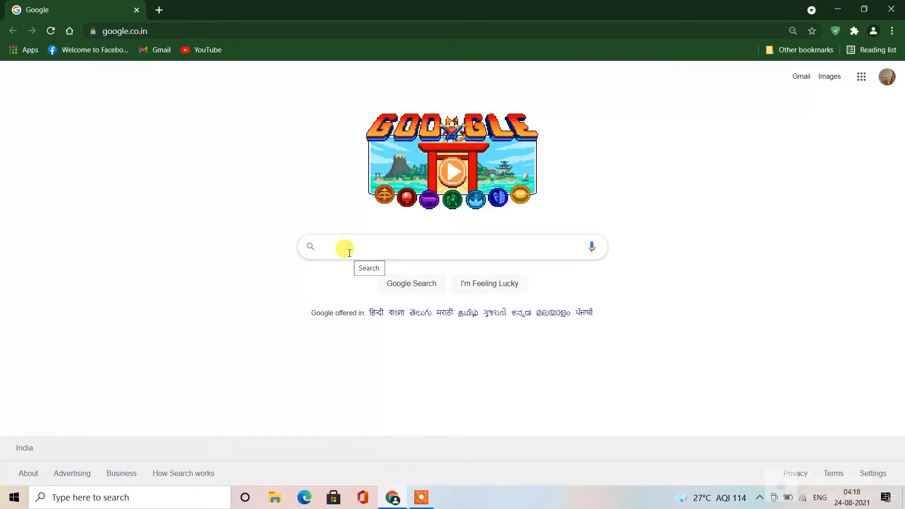
- Search Google for "avogadro" and open the official Avogadro molecular editor website from the results
{"action": "left_click", "coordinate": [349, 253]}
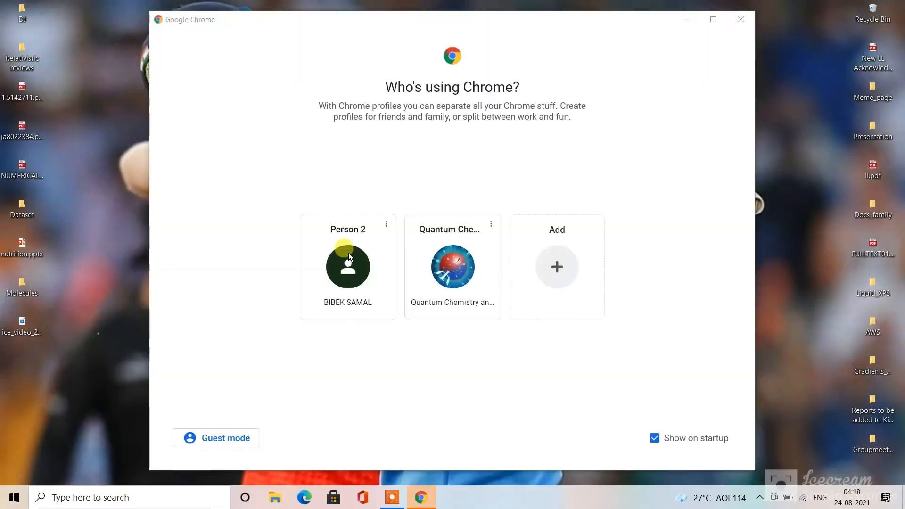
{"action": "left_click", "coordinate": [349, 255]}
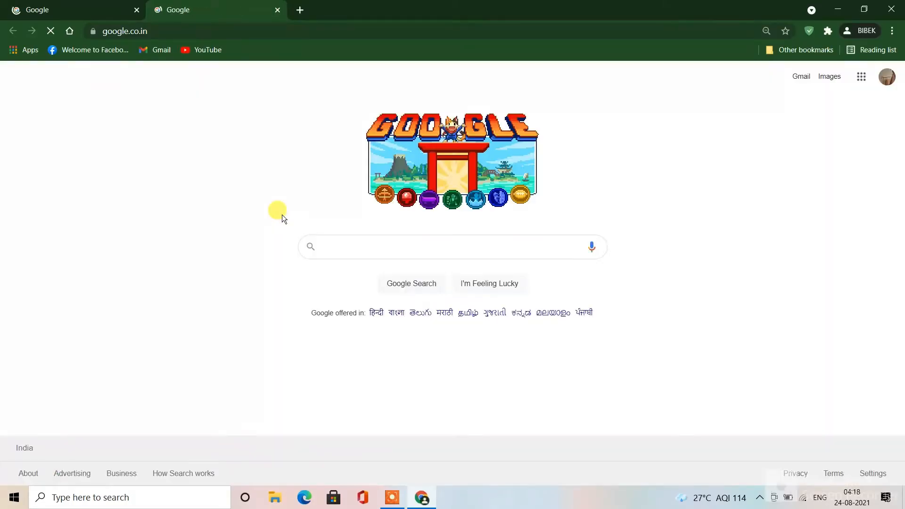
{"action": "left_click", "coordinate": [329, 241]}
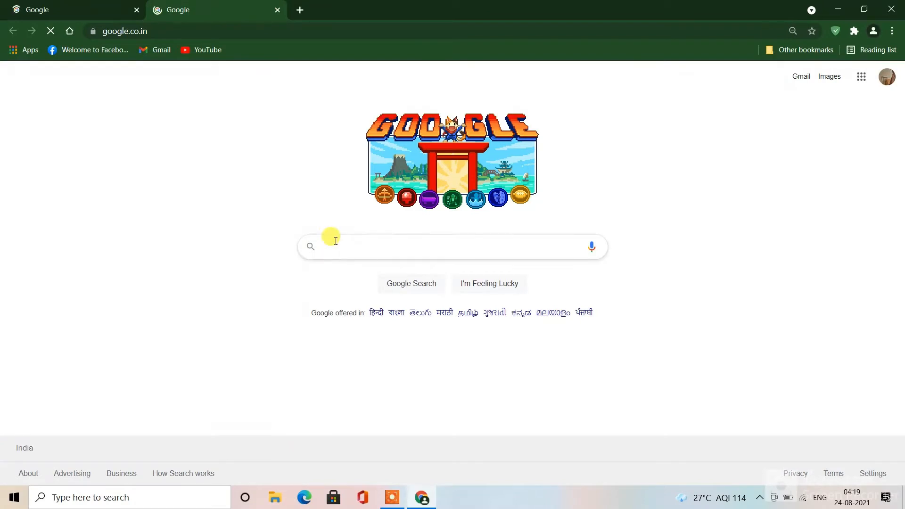
{"action": "type", "text": "avog"}
{"action": "type", "text": "afro"}
{"action": "key", "text": "BackSpace"}
{"action": "key", "text": "BackSpace"}
{"action": "key", "text": "BackSpace"}
{"action": "type", "text": "dro"}
{"action": "key", "text": "Return"}
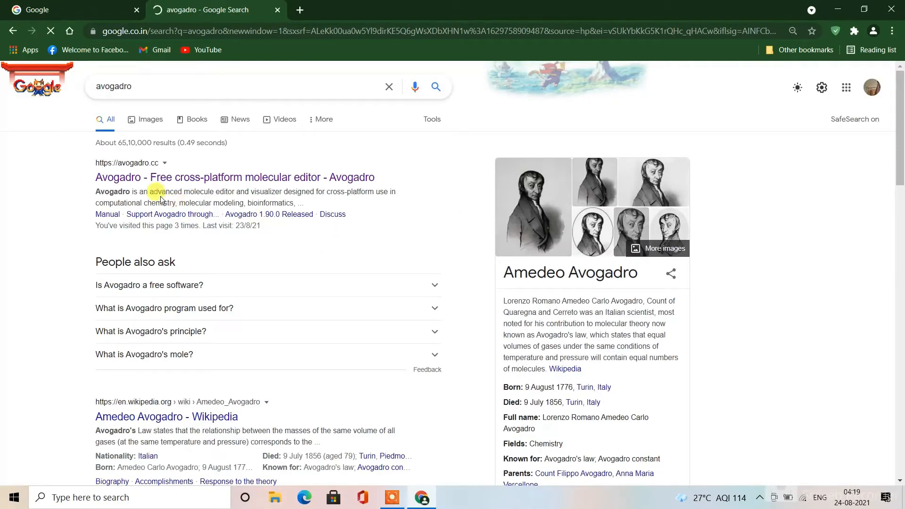
{"action": "left_click", "coordinate": [122, 178]}
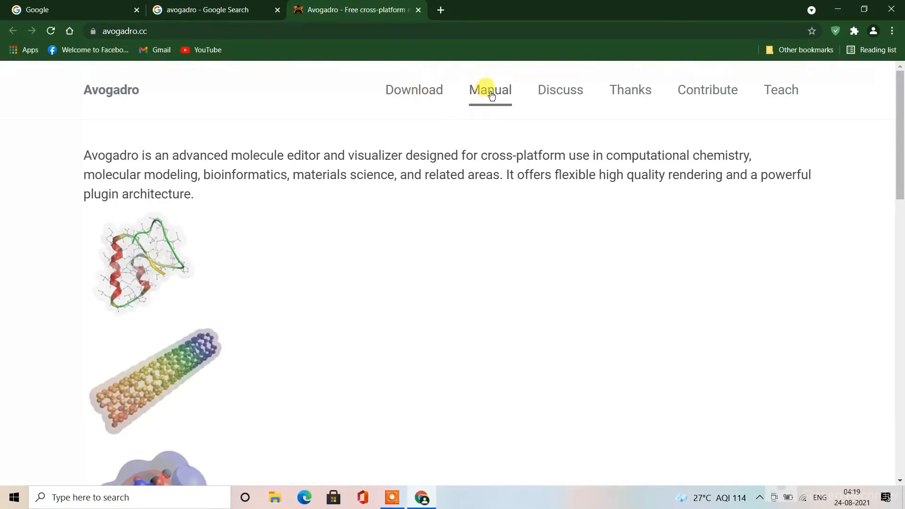
- Examine the Avogadro home page's description, sample molecule images and feature list
{"action": "left_click", "coordinate": [557, 91]}
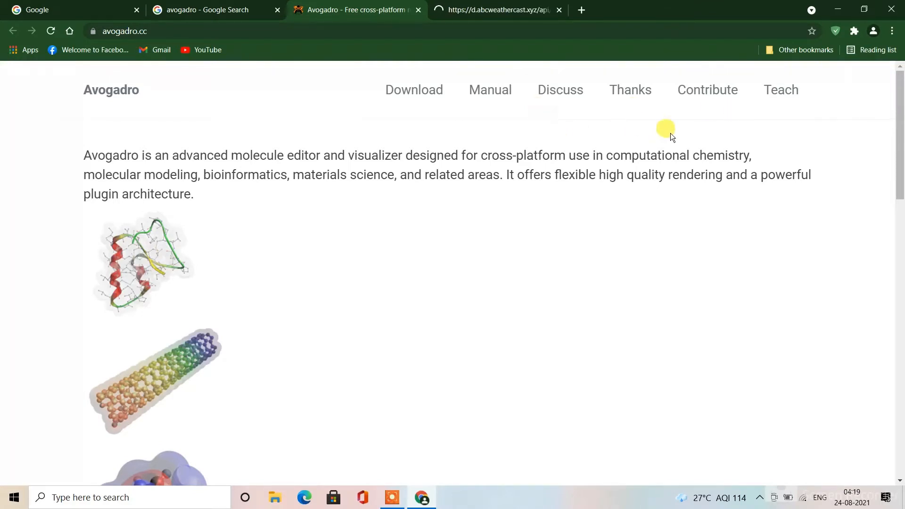
{"action": "scroll", "coordinate": [464, 189], "scroll_direction": "down", "scroll_amount": 1}
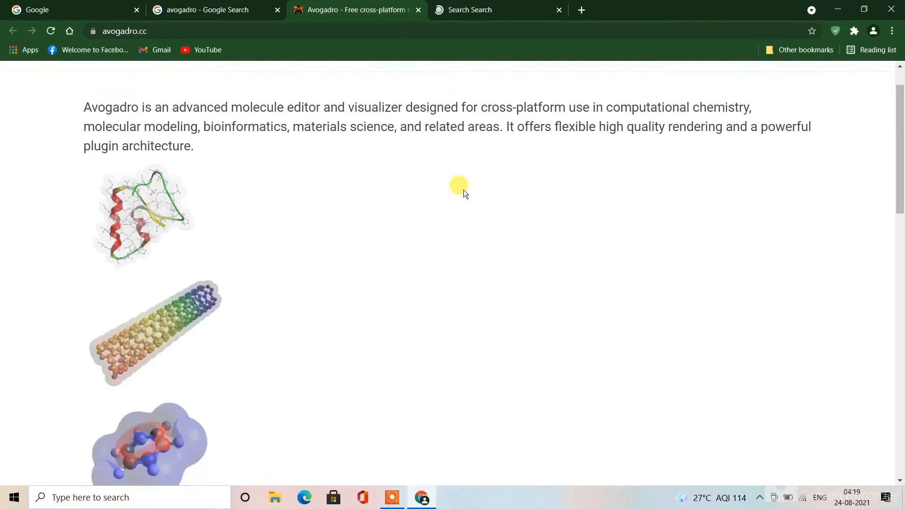
{"action": "scroll", "coordinate": [463, 190], "scroll_direction": "up", "scroll_amount": 1}
{"action": "scroll", "coordinate": [464, 189], "scroll_direction": "down", "scroll_amount": 8}
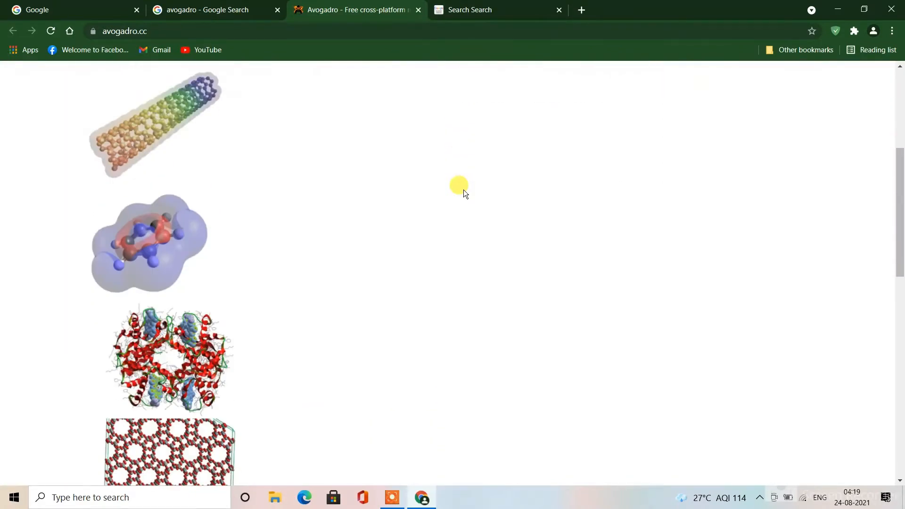
{"action": "scroll", "coordinate": [463, 189], "scroll_direction": "down", "scroll_amount": 1}
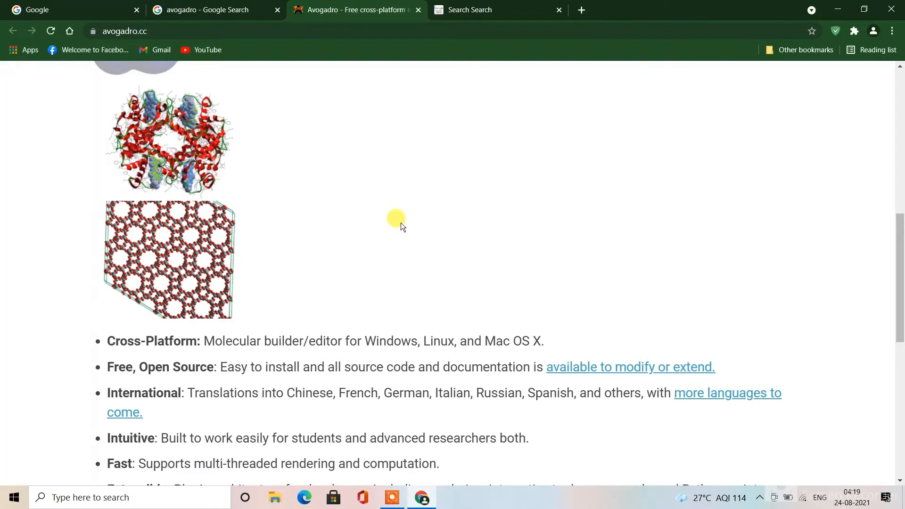
{"action": "scroll", "coordinate": [505, 183], "scroll_direction": "up", "scroll_amount": 8}
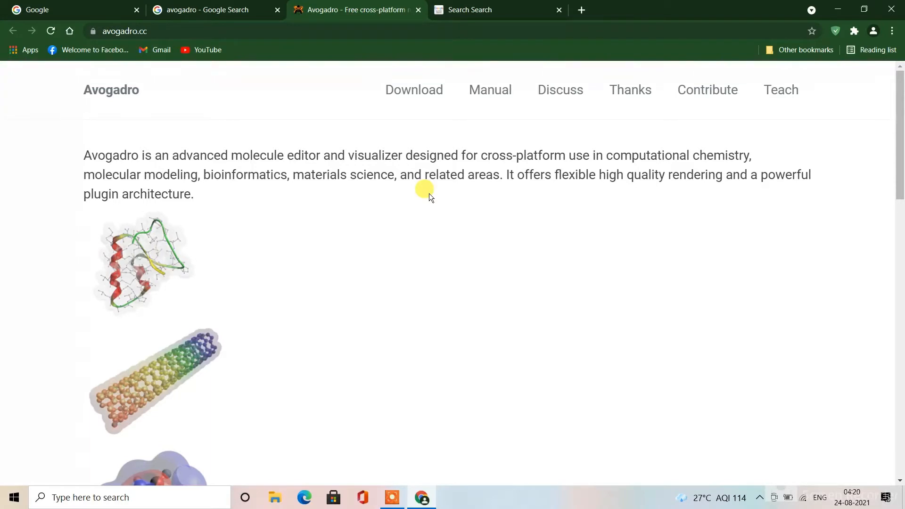
- Find the installed Avogadro desktop program by searching for "avo" and launch it
{"action": "left_click", "coordinate": [157, 497]}
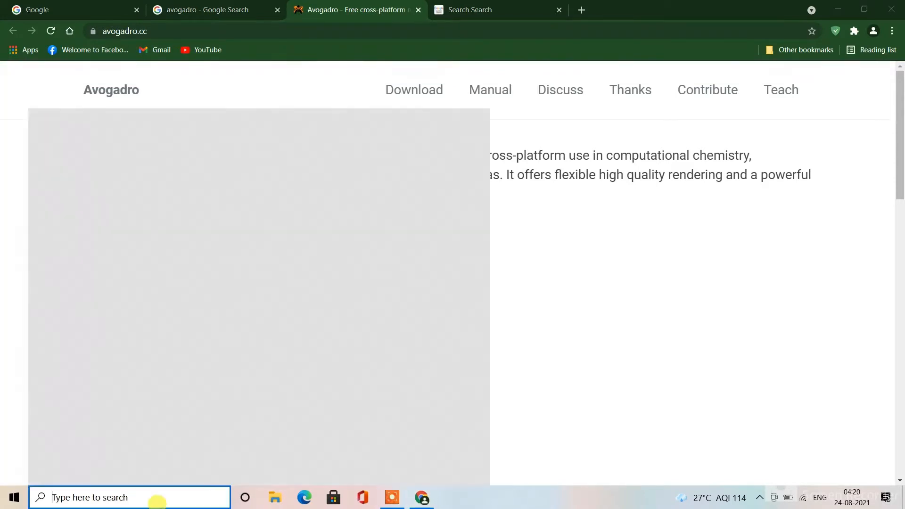
{"action": "type", "text": "avo"}
{"action": "key", "text": "Return"}
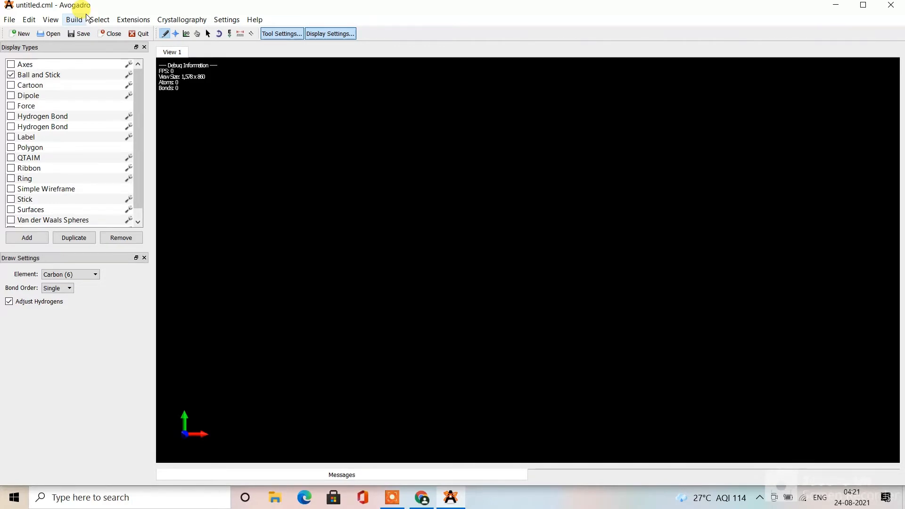
- Inspect the available background colors for the view and close the color chooser without picking one
{"action": "left_click", "coordinate": [50, 20]}
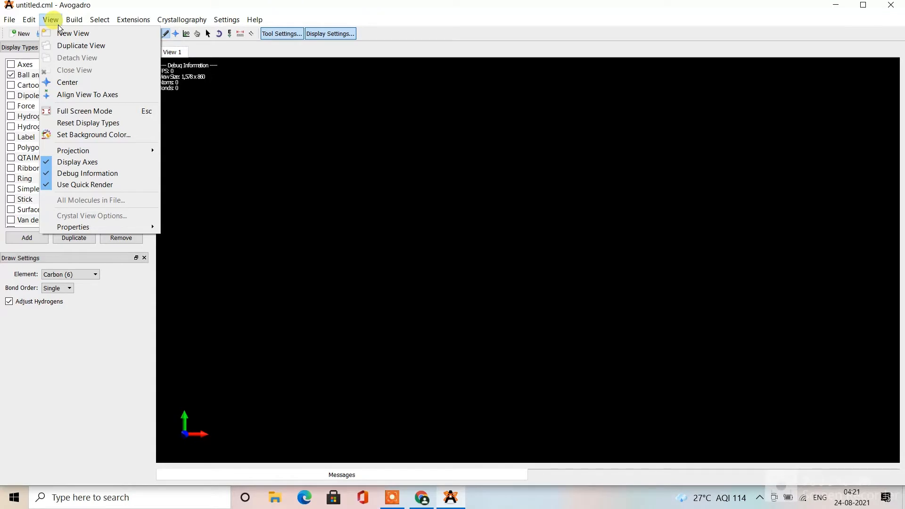
{"action": "left_click", "coordinate": [72, 137]}
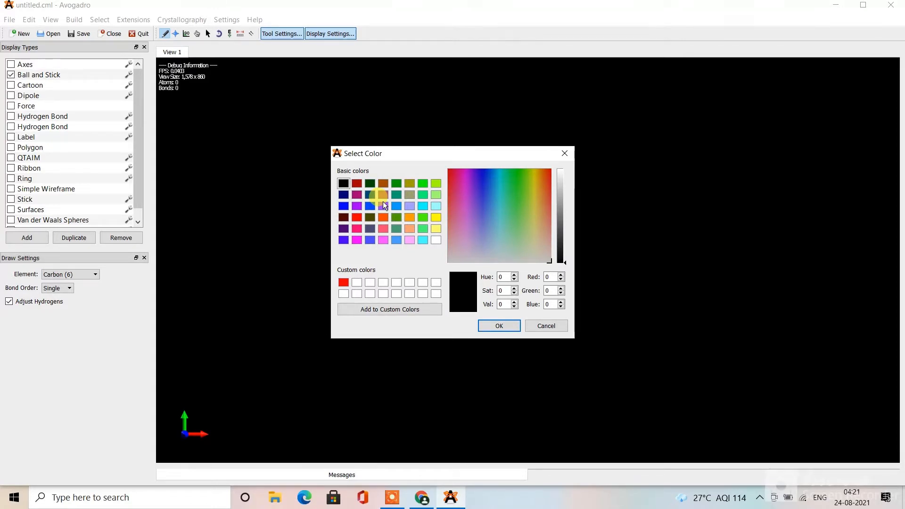
{"action": "left_click", "coordinate": [565, 154]}
{"action": "left_click", "coordinate": [75, 22]}
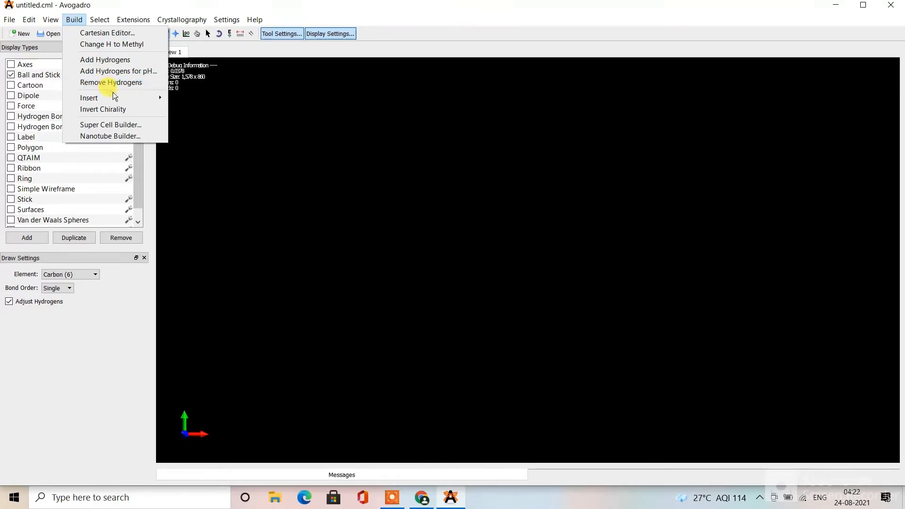
{"action": "mouse_move", "coordinate": [114, 93]}
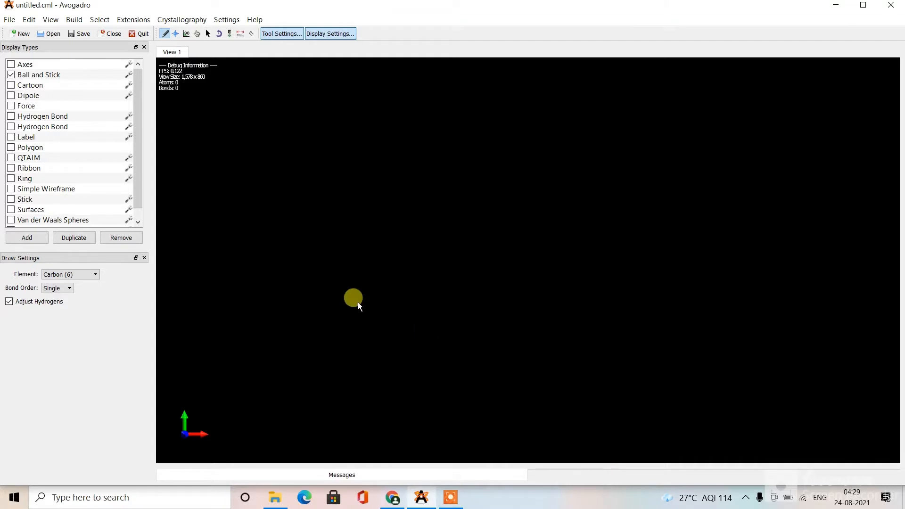
{"action": "left_click", "coordinate": [100, 19]}
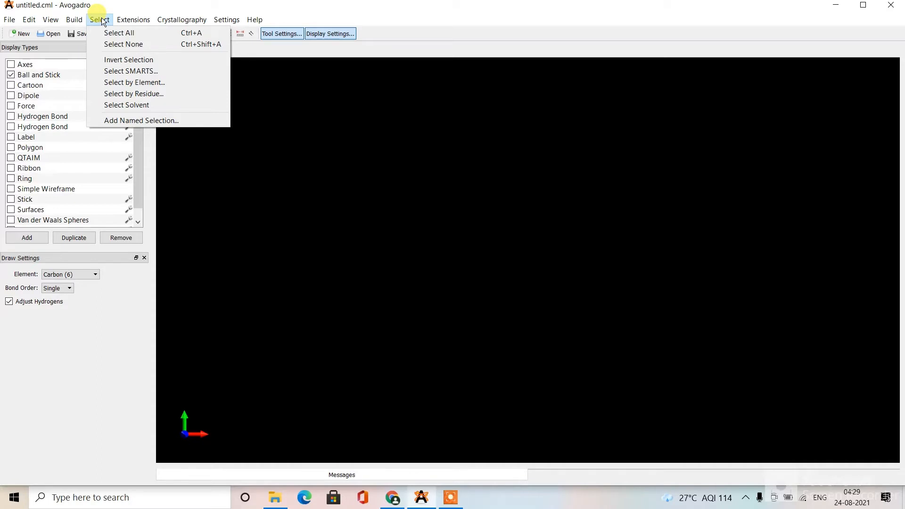
{"action": "mouse_move", "coordinate": [137, 19]}
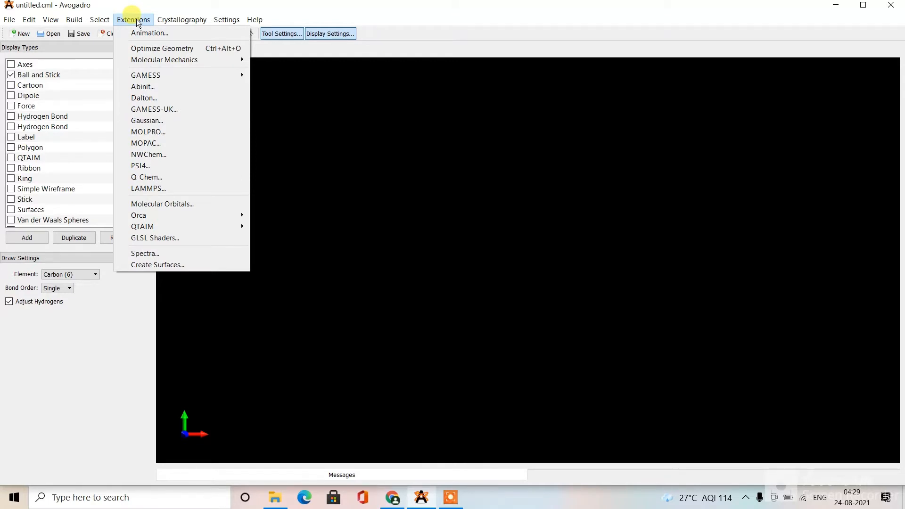
{"action": "mouse_move", "coordinate": [172, 19]}
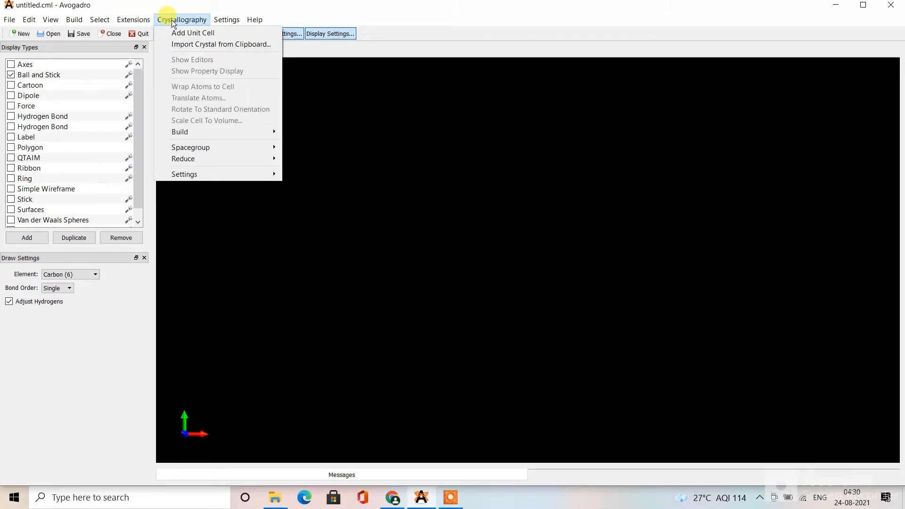
{"action": "mouse_move", "coordinate": [255, 19]}
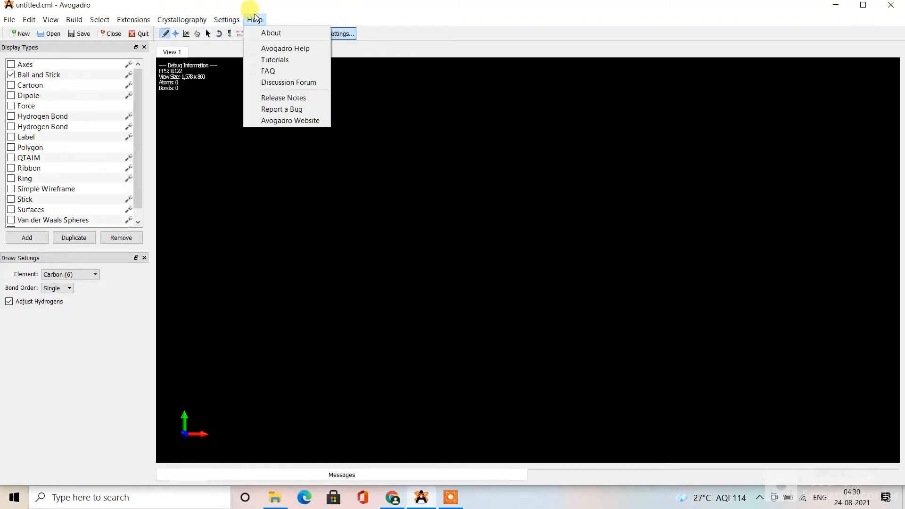
{"action": "left_click", "coordinate": [398, 12]}
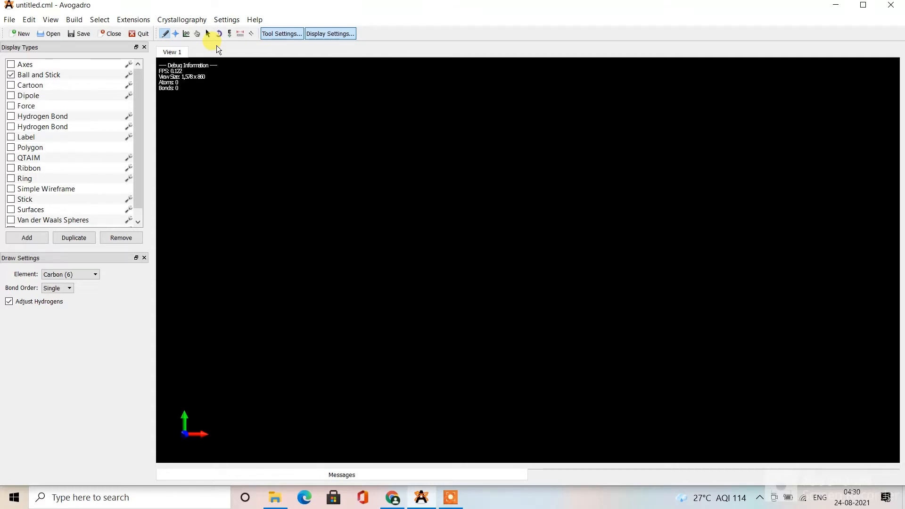
- Inspect the settings of the Ball and Stick display type and close them unchanged
{"action": "left_click", "coordinate": [178, 33]}
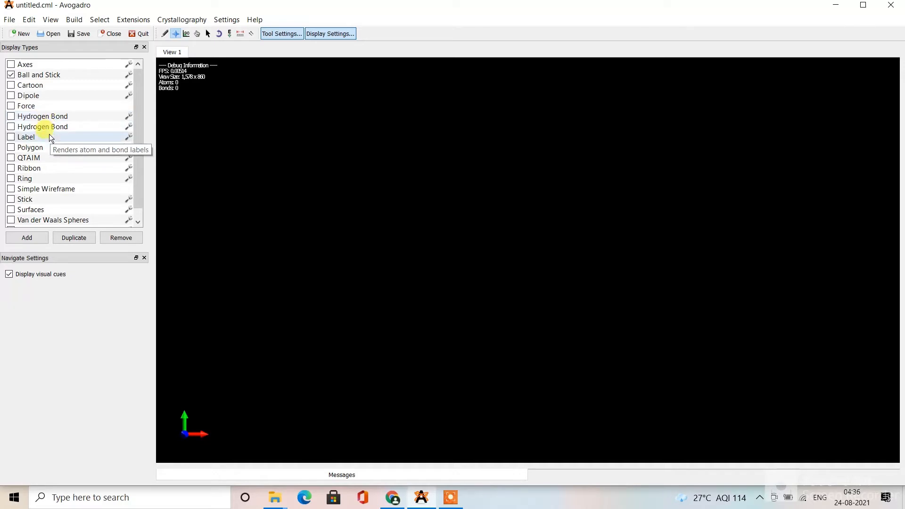
{"action": "left_click", "coordinate": [124, 136]}
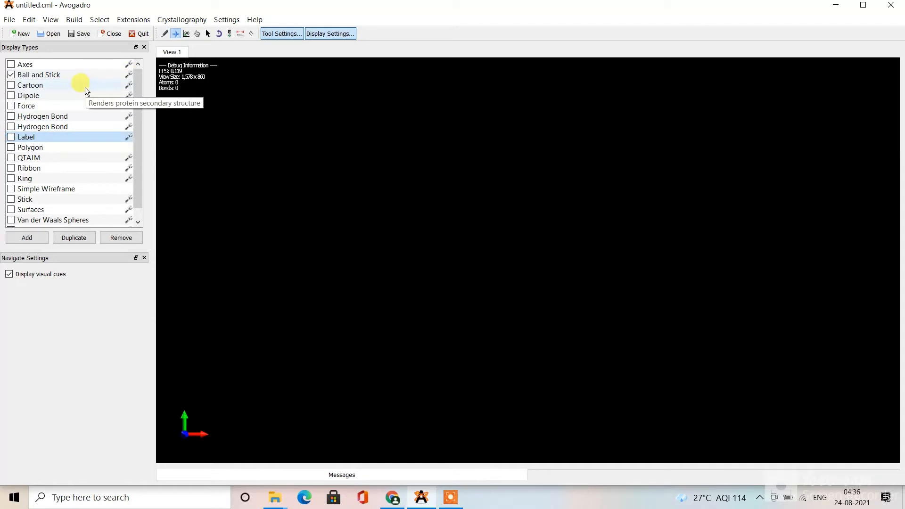
{"action": "left_click", "coordinate": [131, 75]}
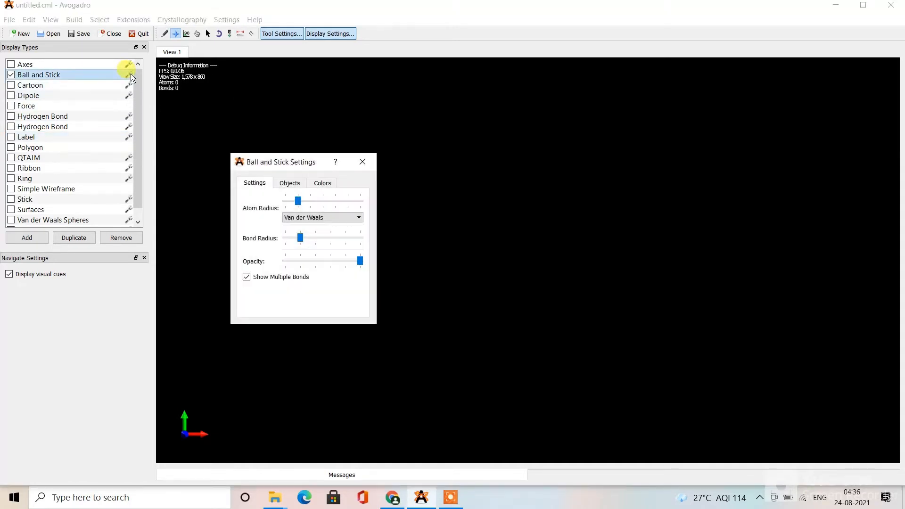
{"action": "left_click", "coordinate": [202, 132]}
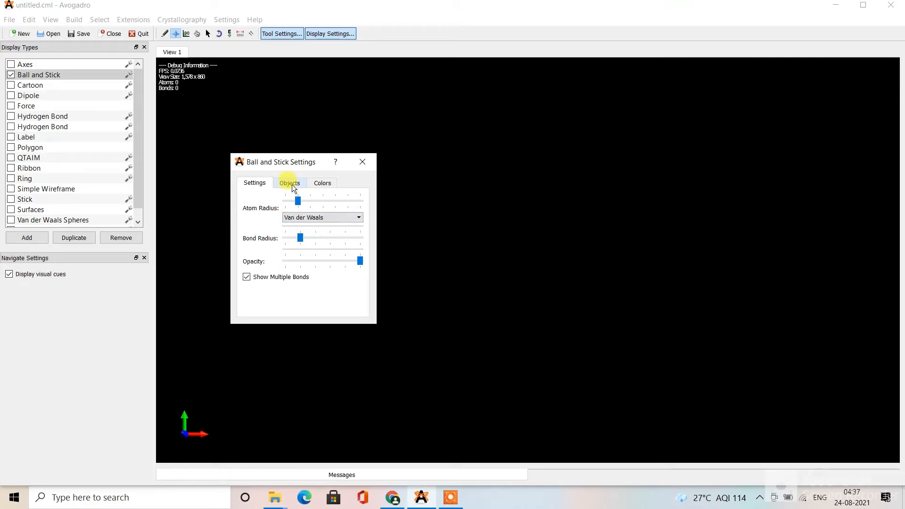
{"action": "left_click", "coordinate": [362, 162]}
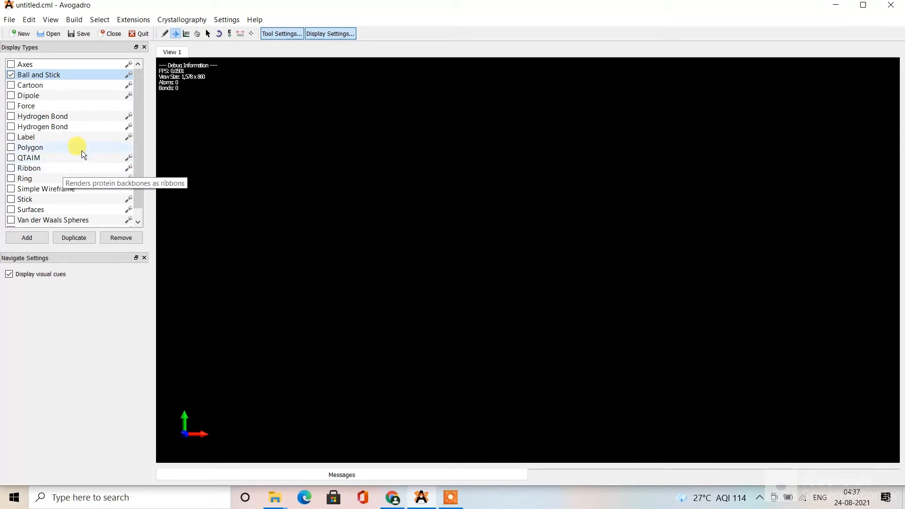
- Activate the Draw tool, set its element to Other, and close the periodic table without choosing an element
{"action": "left_click", "coordinate": [164, 37]}
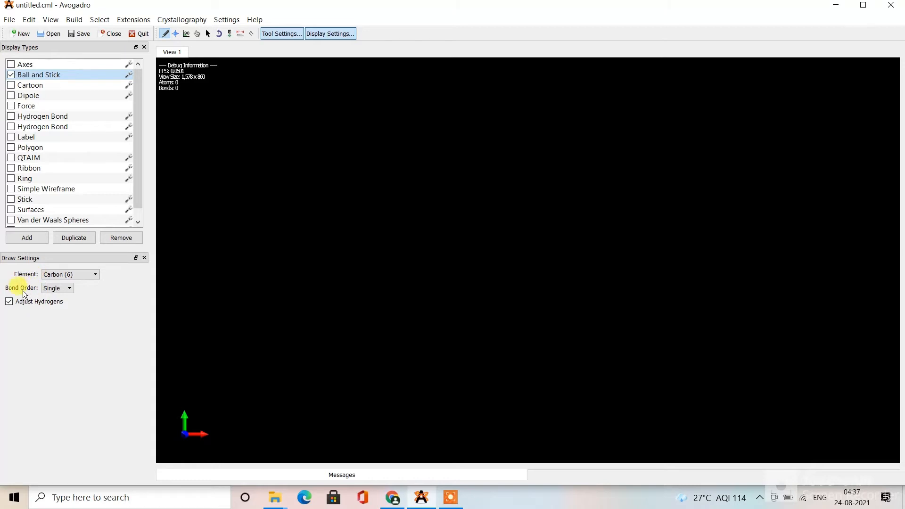
{"action": "left_click", "coordinate": [54, 277]}
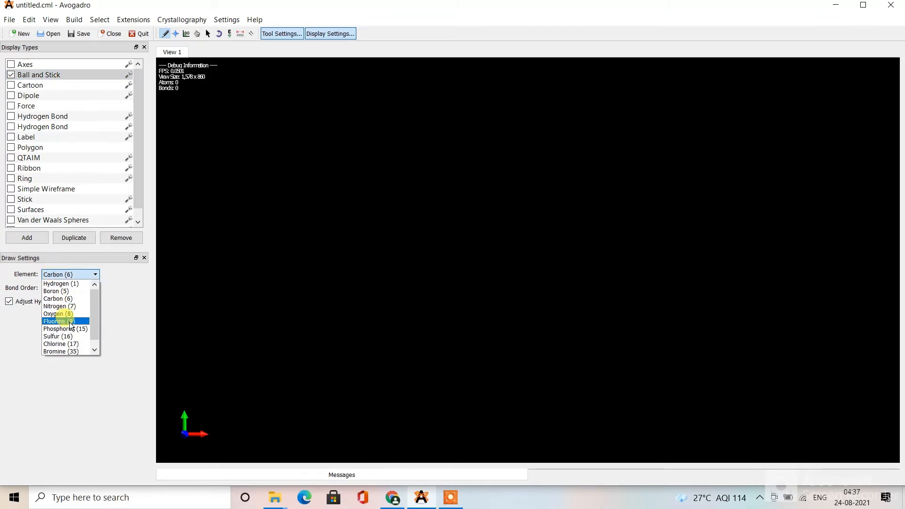
{"action": "scroll", "coordinate": [70, 323], "scroll_direction": "down", "scroll_amount": 1}
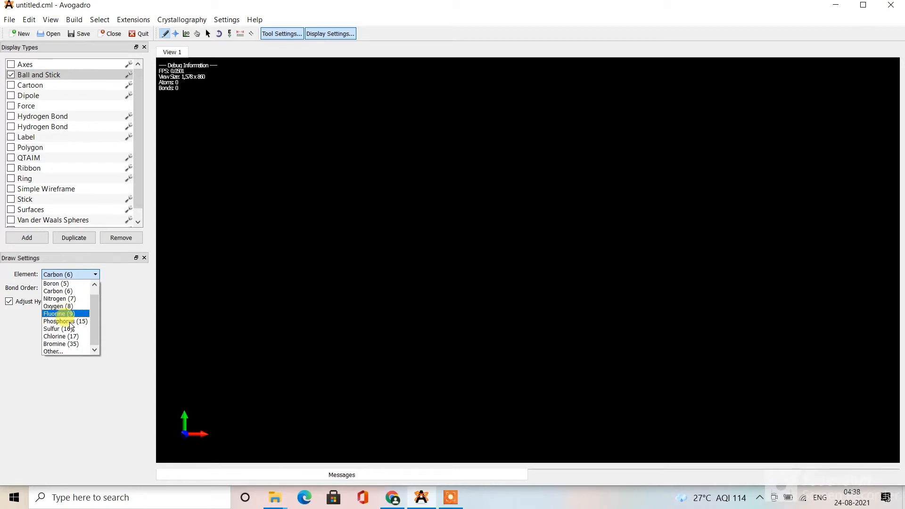
{"action": "left_click", "coordinate": [64, 351]}
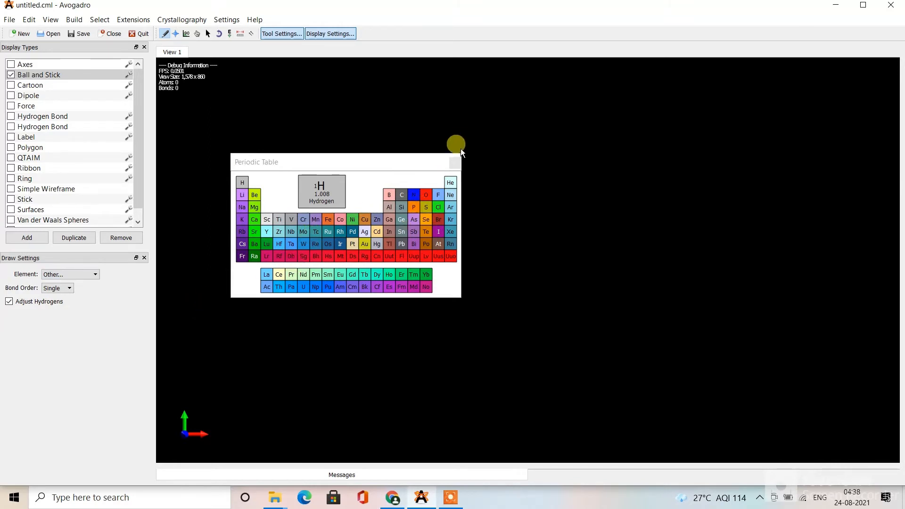
{"action": "left_click", "coordinate": [455, 163]}
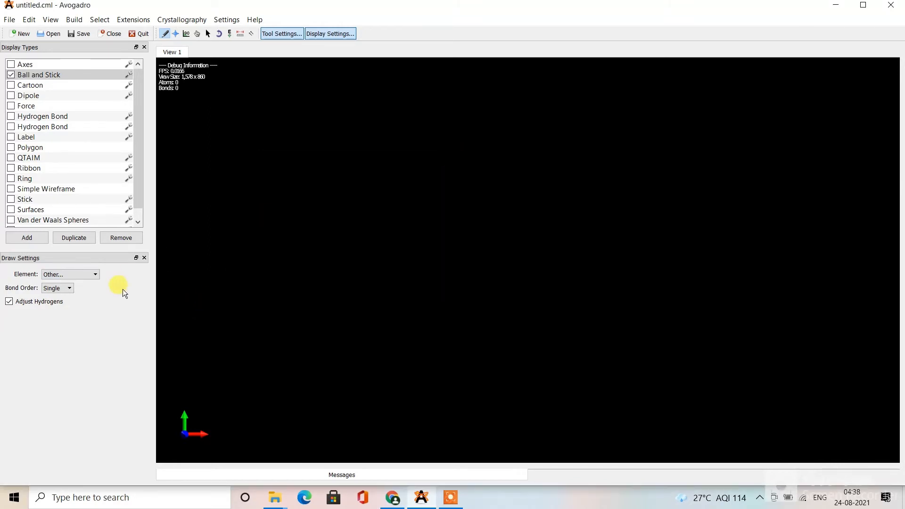
- Set the drawing element to Hydrogen (1), keep the bond order Single, and draw two bonded hydrogen atoms in the empty view
{"action": "left_click", "coordinate": [55, 291]}
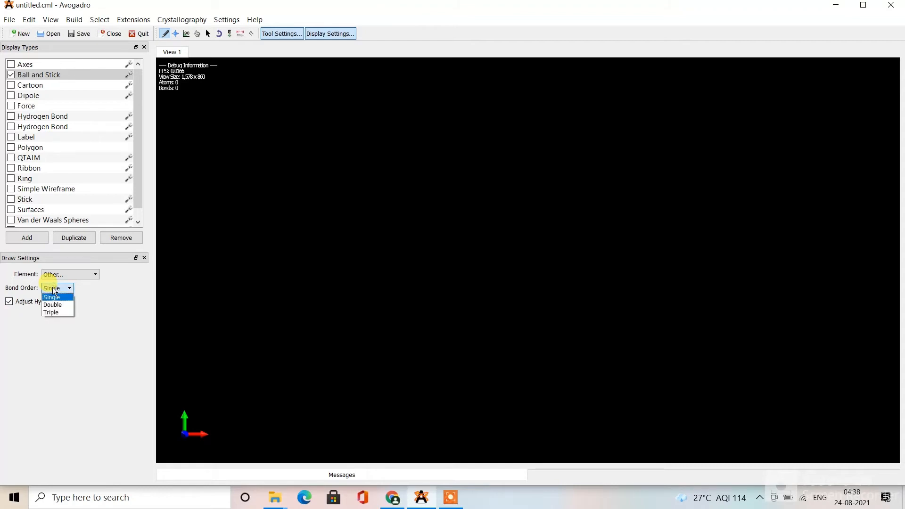
{"action": "left_click", "coordinate": [55, 291]}
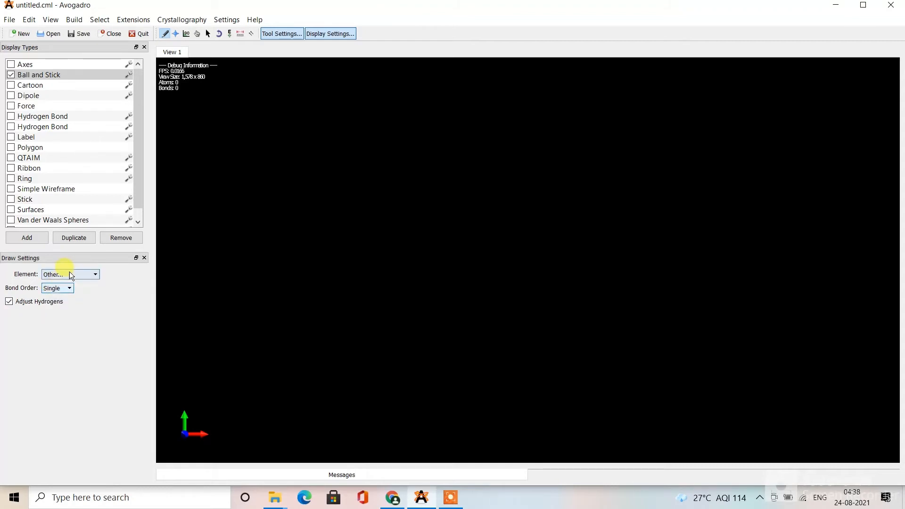
{"action": "left_click", "coordinate": [71, 272]}
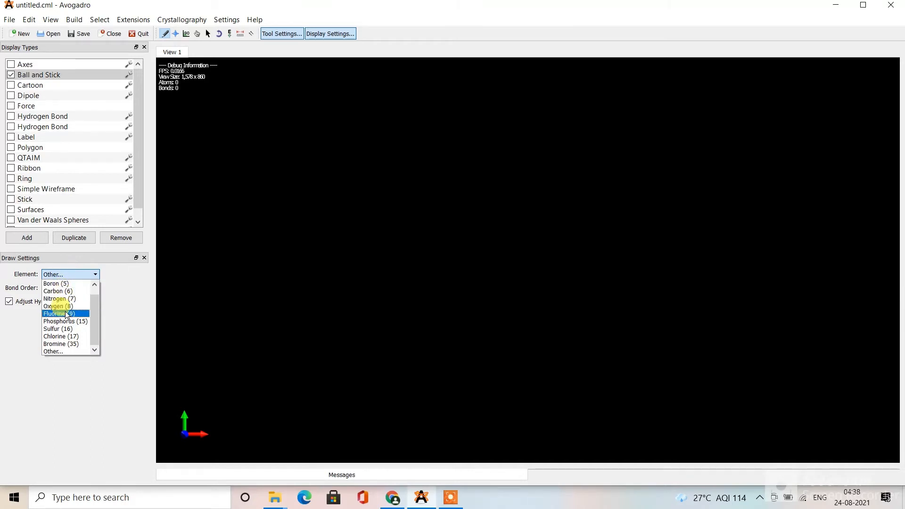
{"action": "scroll", "coordinate": [68, 315], "scroll_direction": "up", "scroll_amount": 1}
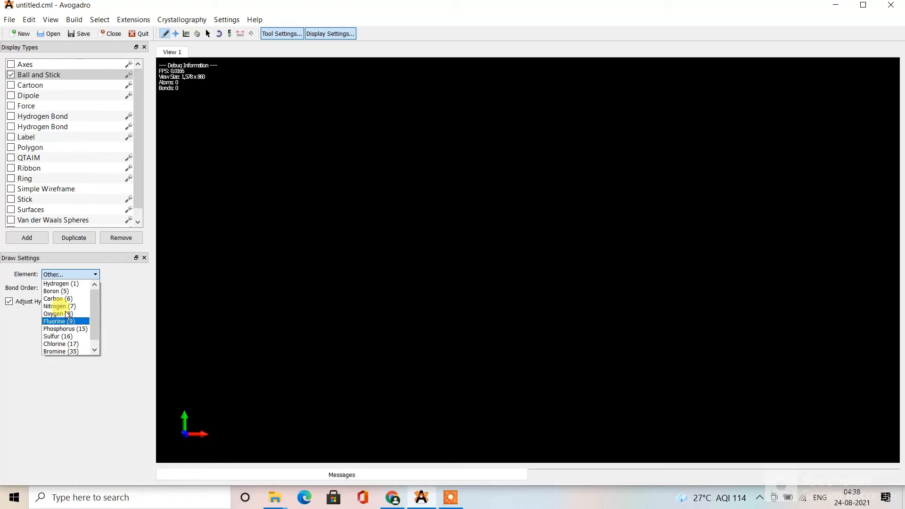
{"action": "left_click", "coordinate": [70, 285]}
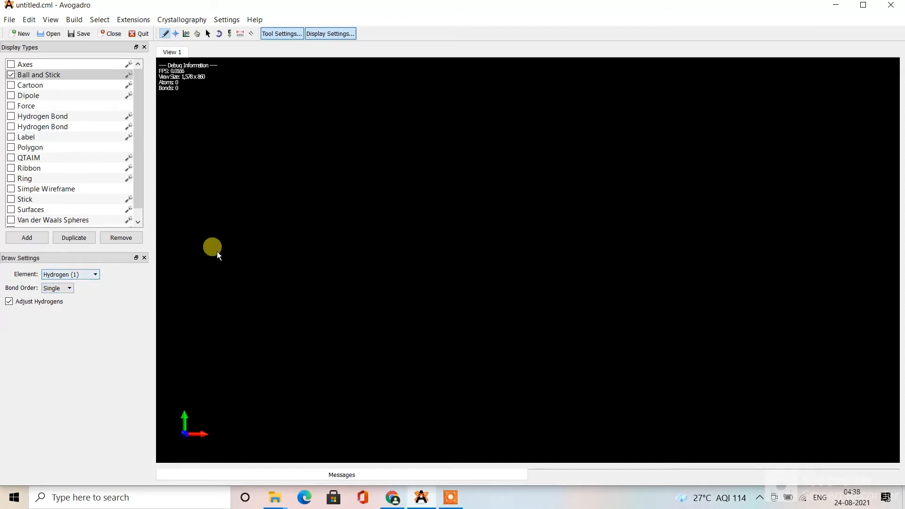
{"action": "left_click", "coordinate": [264, 221]}
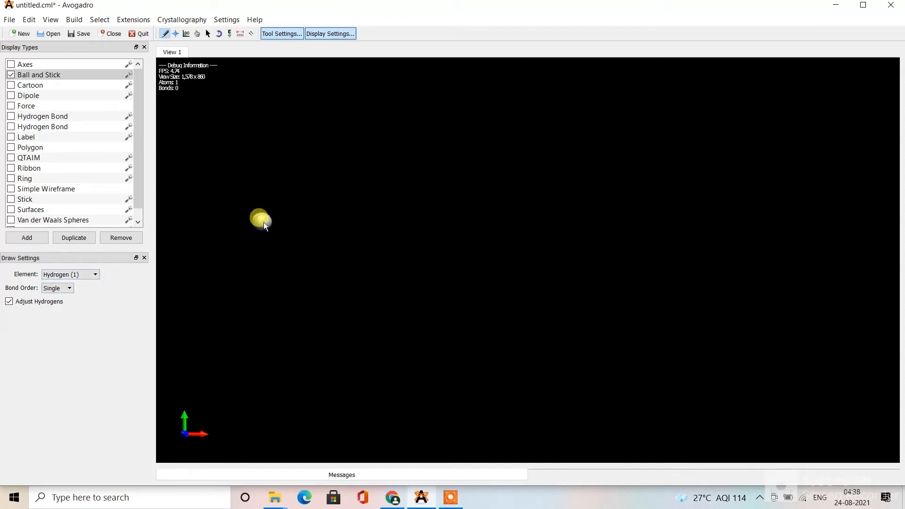
{"action": "left_click_drag", "start_coordinate": [264, 222], "coordinate": [246, 238]}
{"action": "left_click_drag", "start_coordinate": [273, 222], "coordinate": [310, 221]}
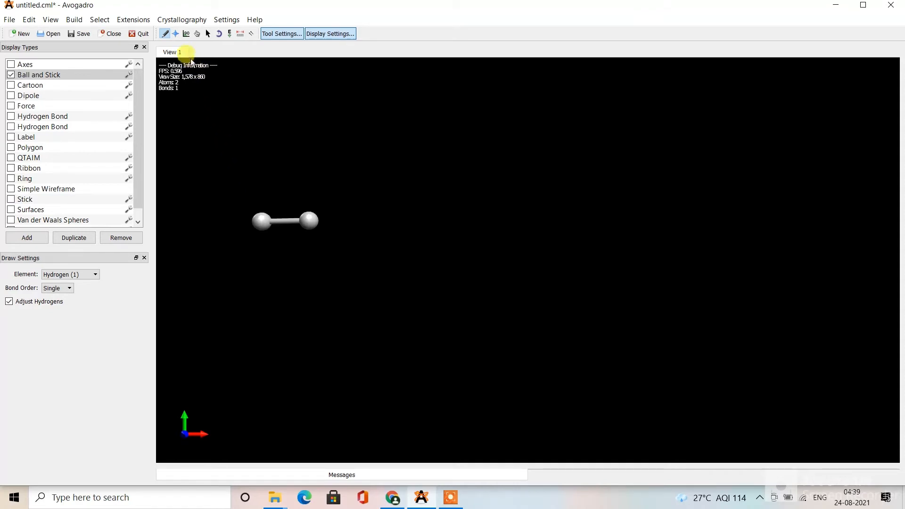
- Move and rotate the view of the hydrogen molecule with the Navigate tool to see it from different sides
{"action": "left_click", "coordinate": [177, 36]}
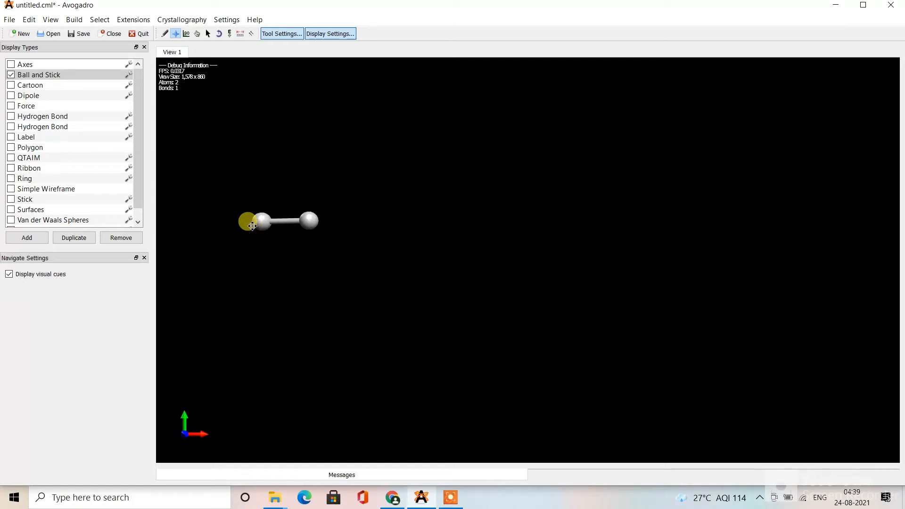
{"action": "right_click_drag", "start_coordinate": [252, 226], "coordinate": [399, 220]}
{"action": "left_click_drag", "start_coordinate": [399, 221], "coordinate": [239, 213]}
{"action": "left_click_drag", "start_coordinate": [388, 208], "coordinate": [419, 257]}
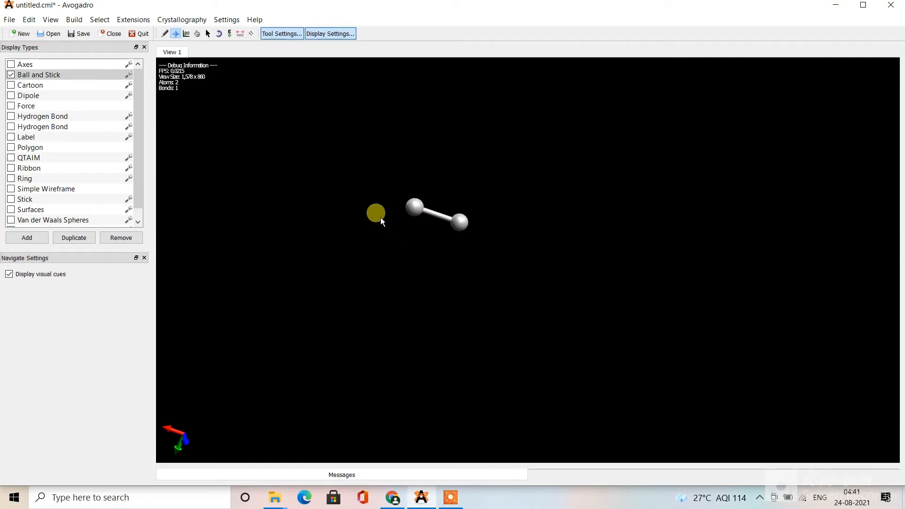
{"action": "left_click_drag", "start_coordinate": [382, 220], "coordinate": [497, 197]}
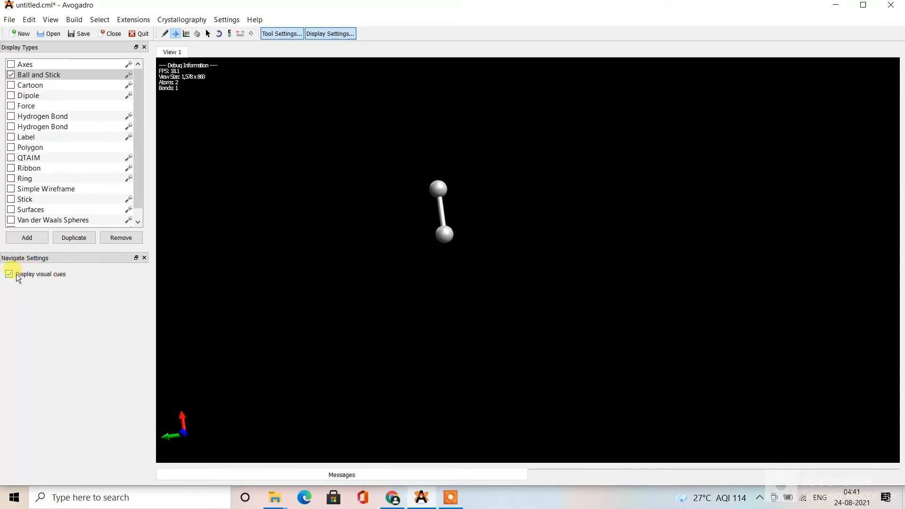
- Measure the distance between the two atoms of the hydrogen molecule as drawn
{"action": "left_click", "coordinate": [240, 34]}
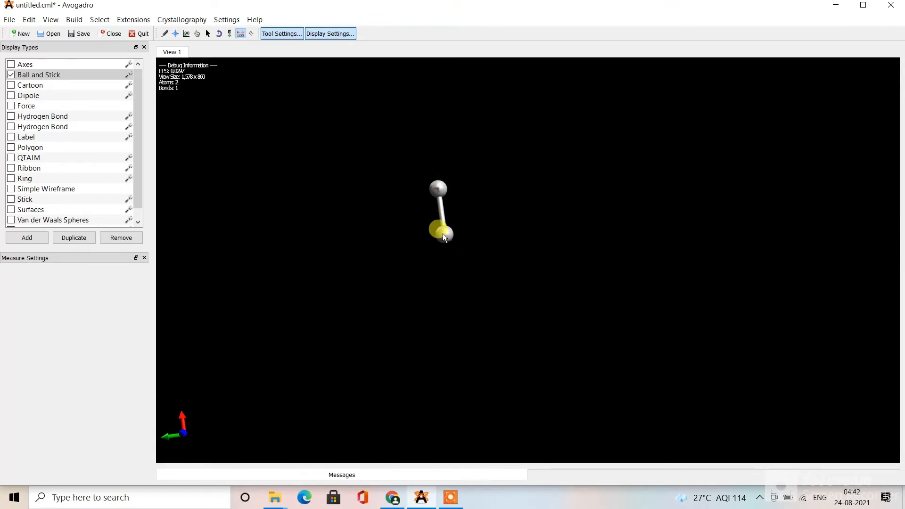
{"action": "left_click", "coordinate": [444, 234]}
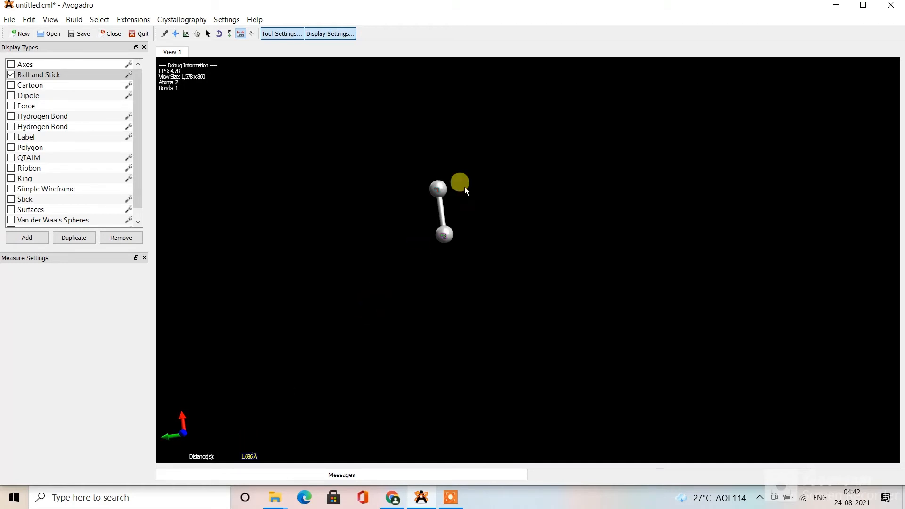
{"action": "left_click", "coordinate": [441, 236]}
- Auto-optimize the hydrogen molecule's geometry with the UFF force field and the Steepest Descent algorithm, then stop the optimization
{"action": "left_click", "coordinate": [229, 33]}
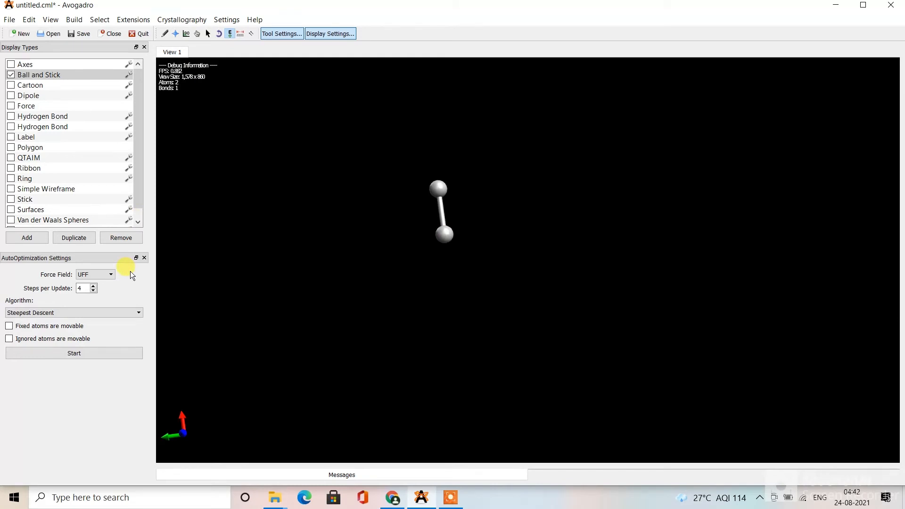
{"action": "left_click", "coordinate": [99, 275]}
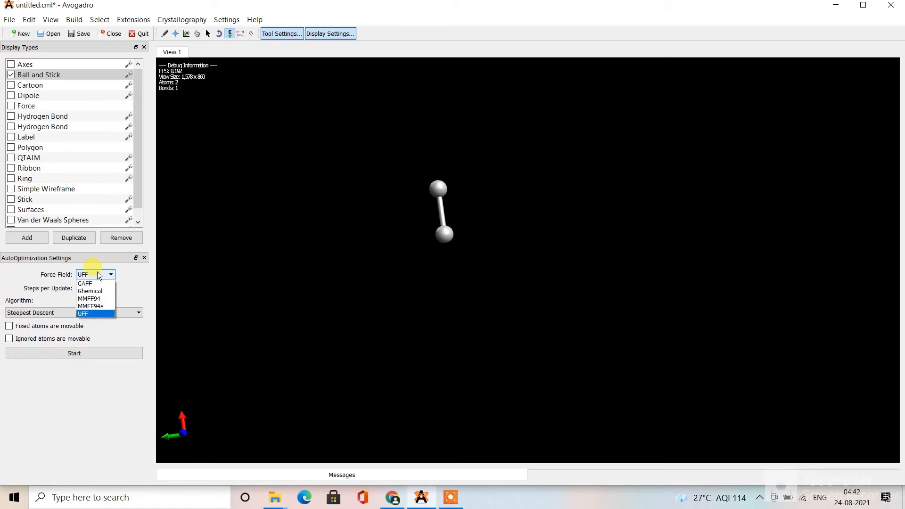
{"action": "left_click", "coordinate": [89, 314]}
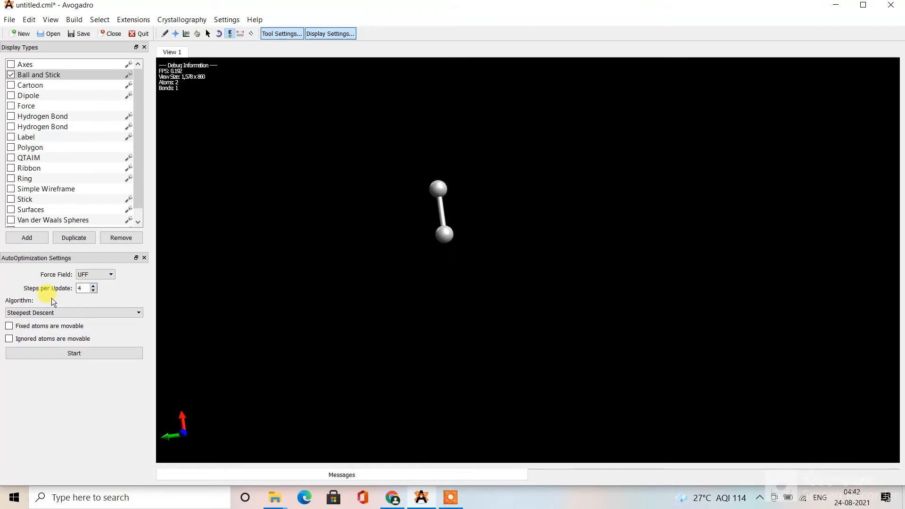
{"action": "left_click", "coordinate": [75, 352]}
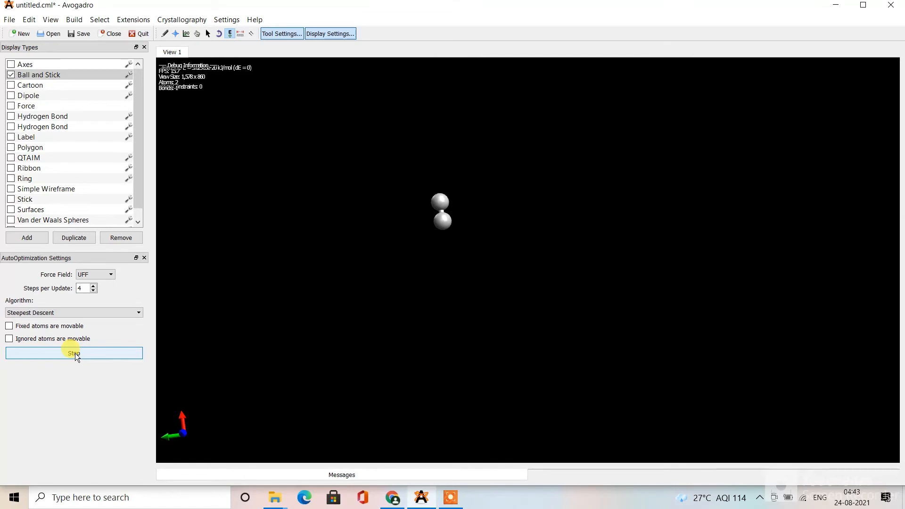
{"action": "left_click", "coordinate": [75, 352]}
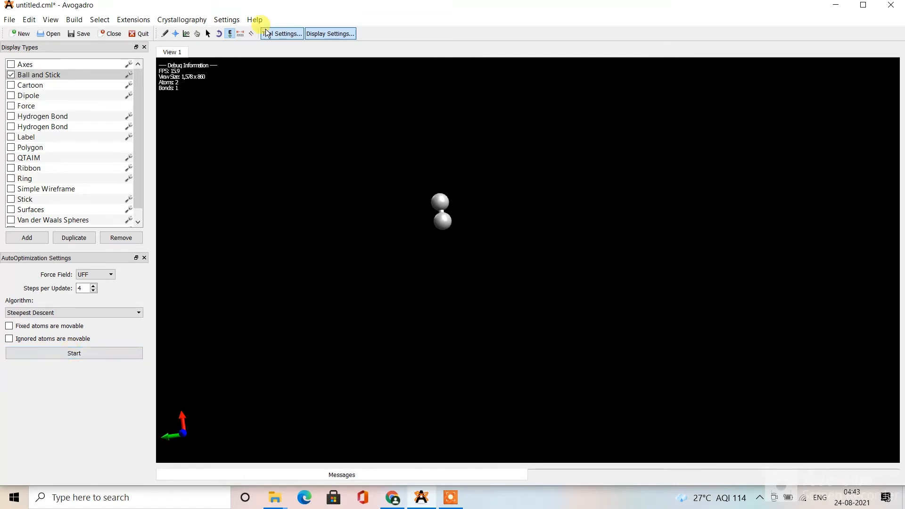
- Measure the distance between the two hydrogen atoms again after the geometry optimization
{"action": "left_click", "coordinate": [242, 36]}
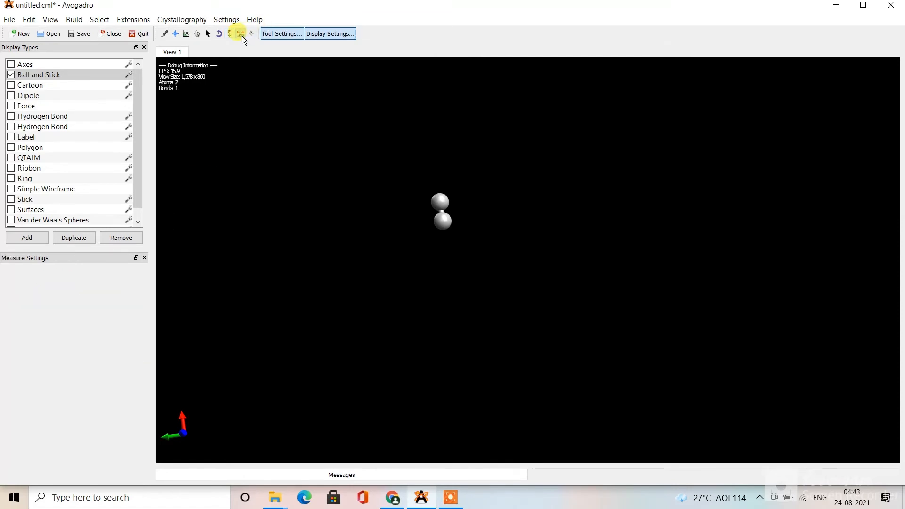
{"action": "left_click", "coordinate": [443, 201]}
{"action": "left_click", "coordinate": [443, 218]}
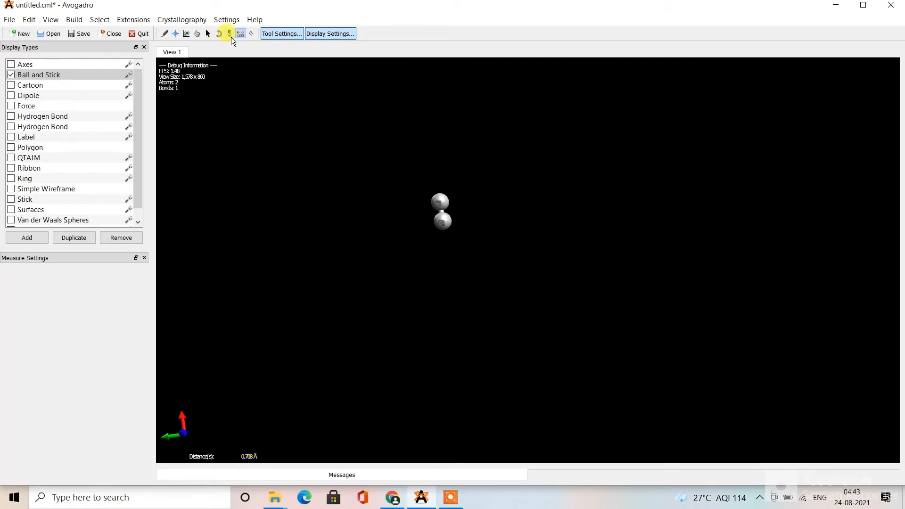
- Return to the Draw tool and undo the edits until the hydrogen molecule is removed from the view
{"action": "left_click", "coordinate": [164, 34]}
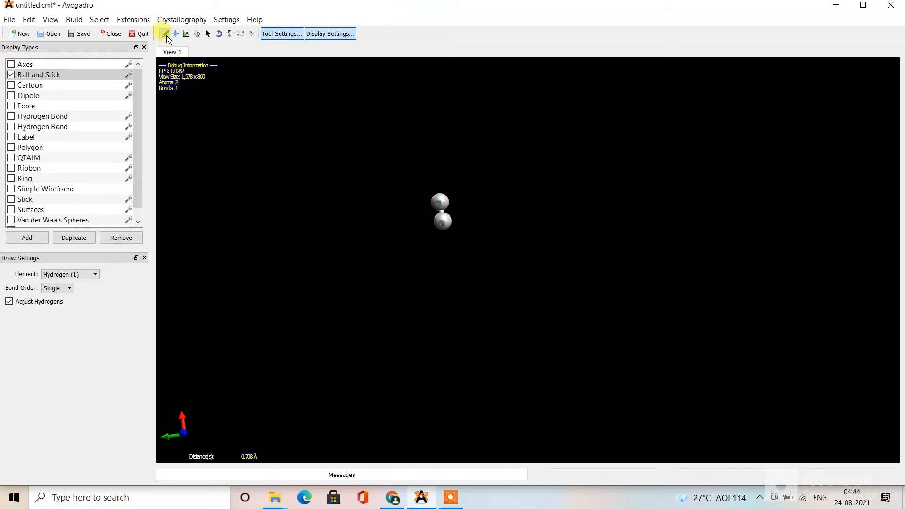
{"action": "key", "text": "ctrl+z"}
{"action": "key", "text": "ctrl+z"}
{"action": "key", "text": "ctrl+z"}
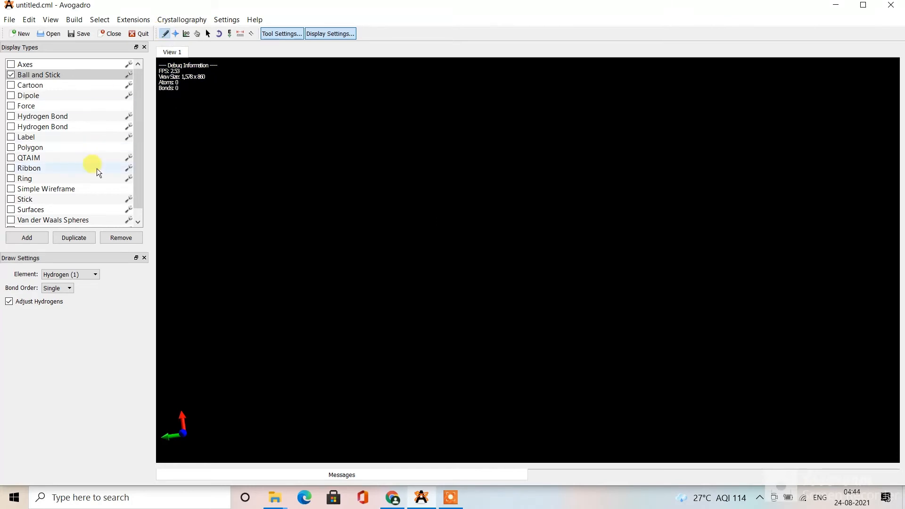
- Draw a water molecule by placing one Oxygen (8) atom with Adjust Hydrogens enabled and the bond order Single
{"action": "left_click", "coordinate": [94, 273]}
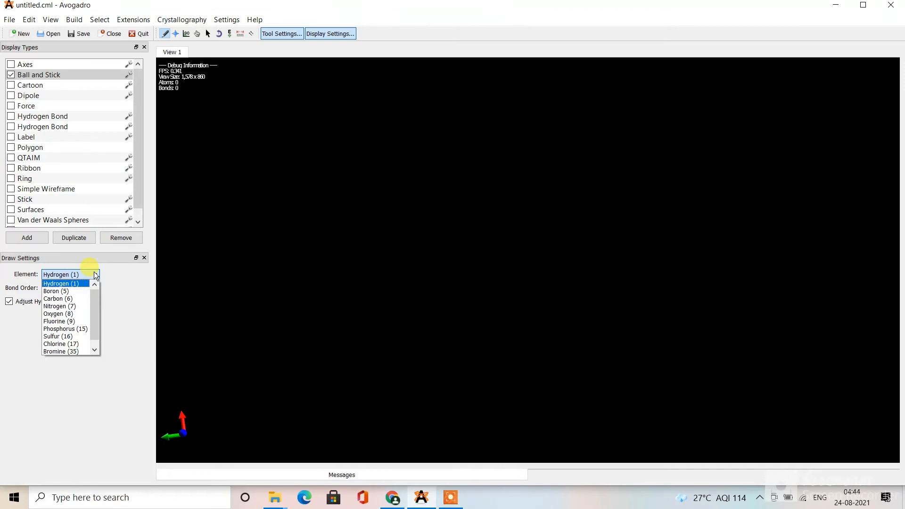
{"action": "left_click", "coordinate": [60, 314]}
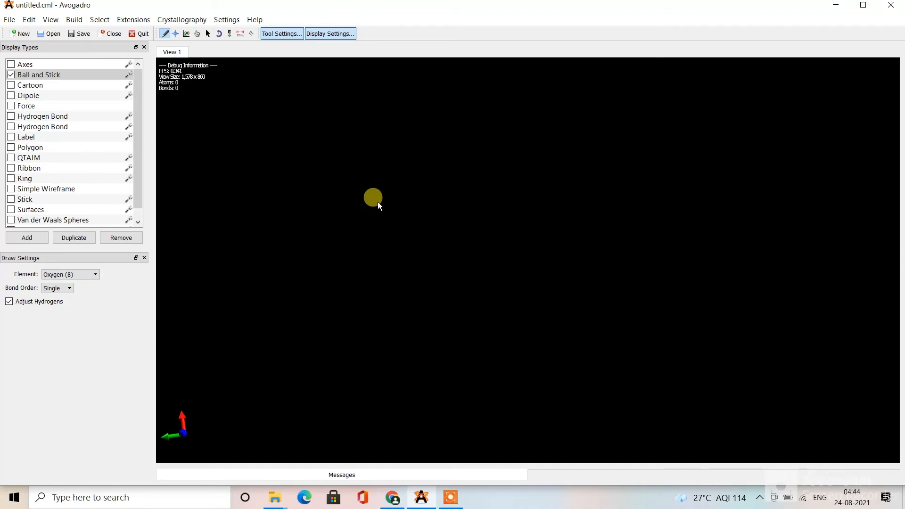
{"action": "left_click", "coordinate": [378, 203]}
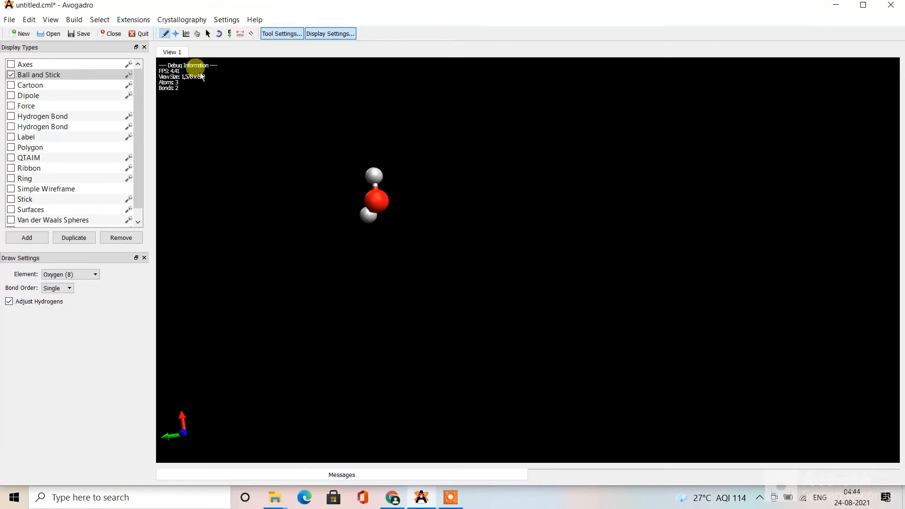
- Examine the water molecule's shape from several angles and up close with the Navigate tool
{"action": "left_click", "coordinate": [175, 34]}
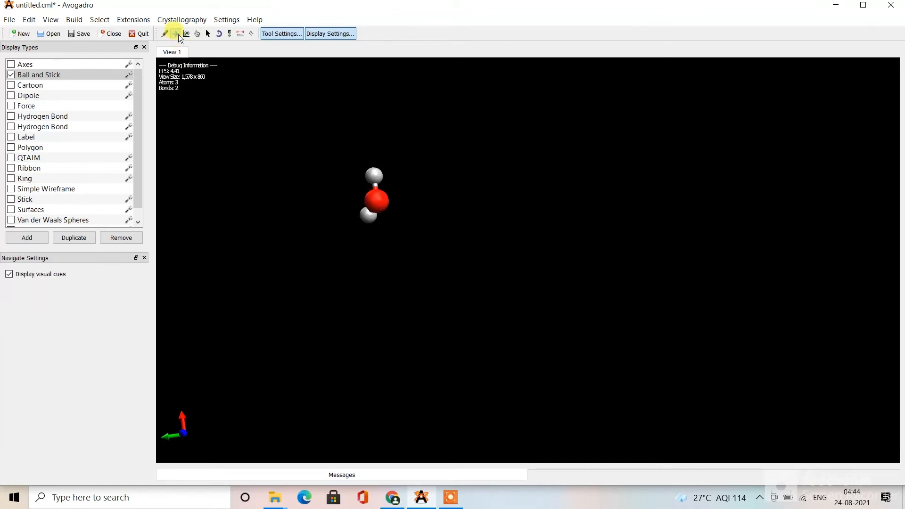
{"action": "left_click_drag", "start_coordinate": [320, 157], "coordinate": [259, 194]}
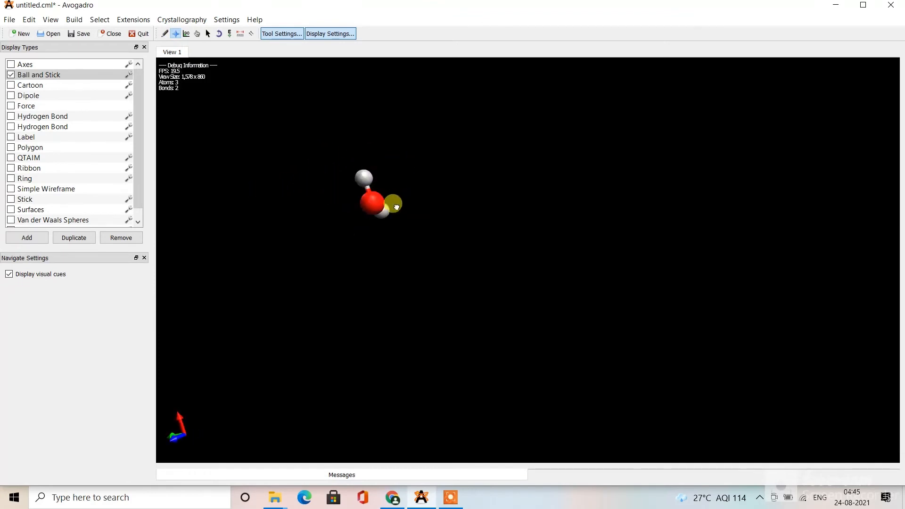
{"action": "left_click_drag", "start_coordinate": [391, 203], "coordinate": [281, 255]}
{"action": "left_click", "coordinate": [353, 218]}
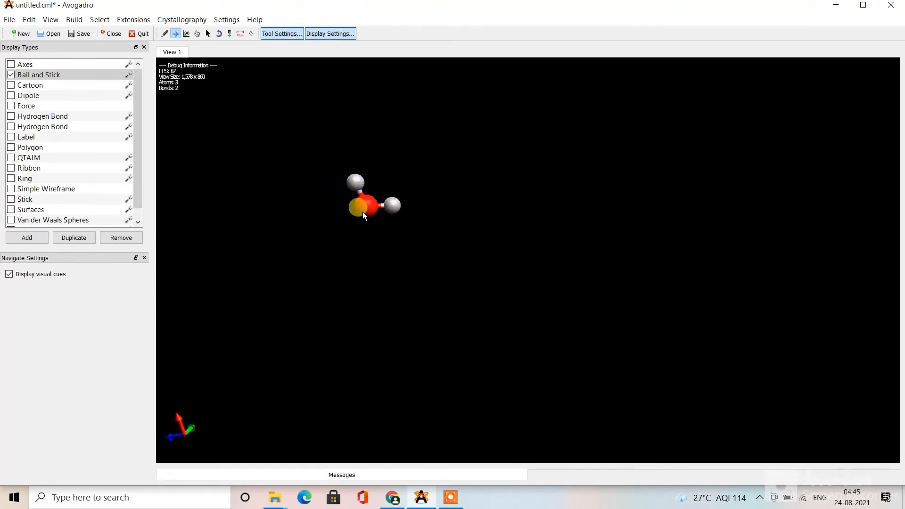
{"action": "mouse_move", "coordinate": [364, 212]}
{"action": "left_mouse_down"}
{"action": "mouse_move", "coordinate": [504, 209]}
{"action": "mouse_move", "coordinate": [339, 215]}
{"action": "mouse_move", "coordinate": [487, 208]}
{"action": "mouse_move", "coordinate": [367, 204]}
{"action": "left_mouse_up"}
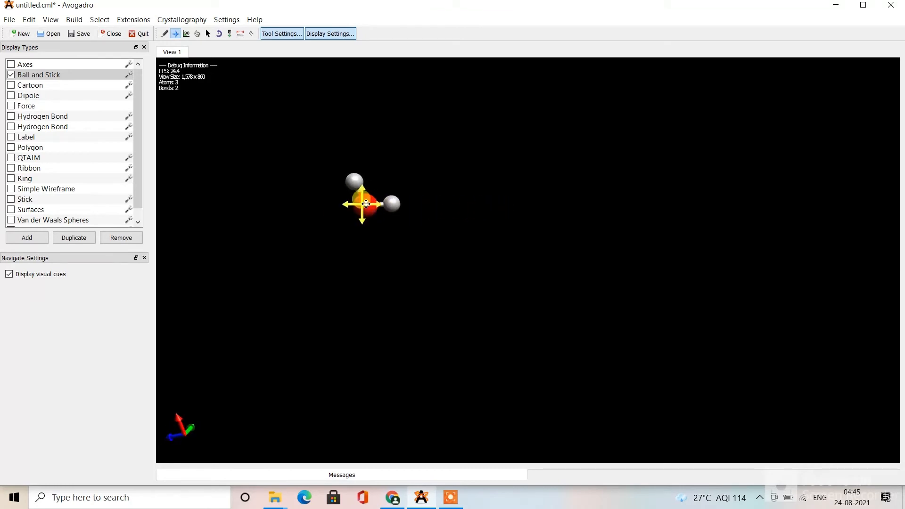
{"action": "right_click_drag", "start_coordinate": [366, 204], "coordinate": [407, 276]}
{"action": "left_click_drag", "start_coordinate": [398, 271], "coordinate": [375, 246]}
{"action": "left_click_drag", "start_coordinate": [363, 261], "coordinate": [378, 263]}
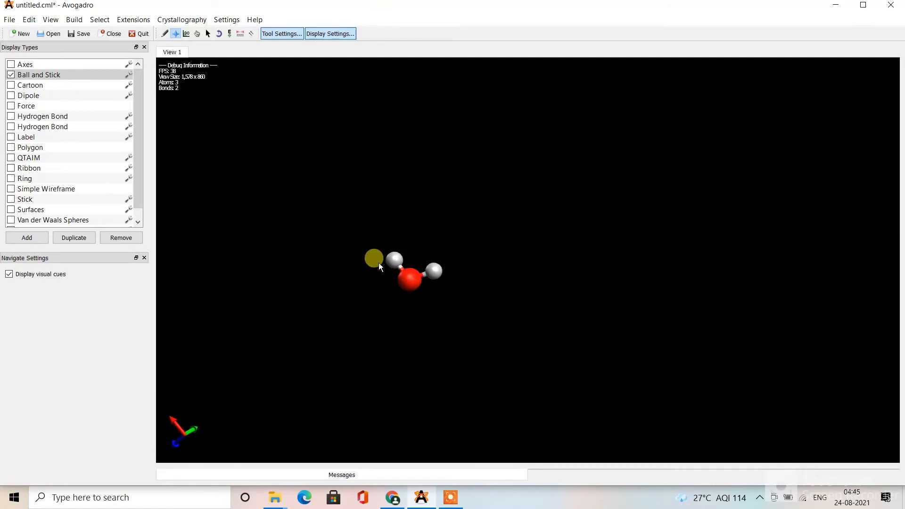
{"action": "scroll", "coordinate": [378, 262], "scroll_direction": "up", "scroll_amount": 4}
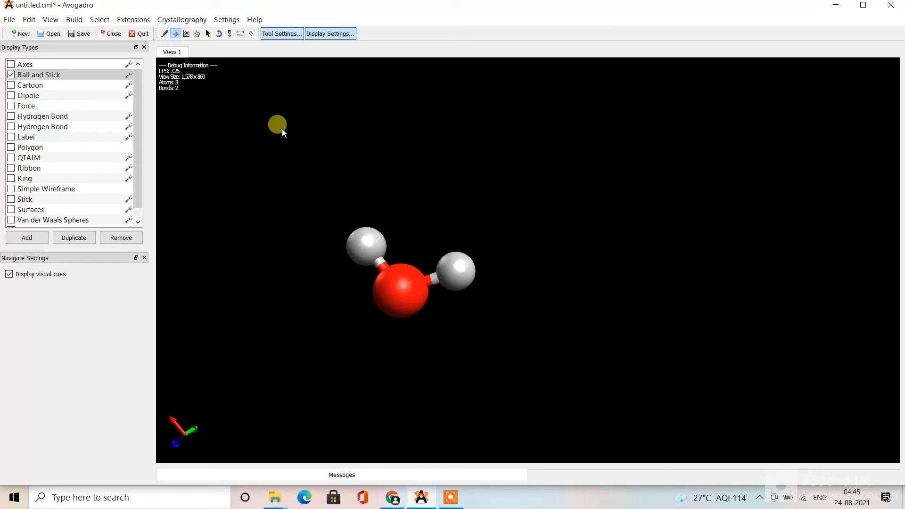
- Measure the water molecule's two O–H bond lengths and its H–O–H bond angle
{"action": "left_click", "coordinate": [240, 34]}
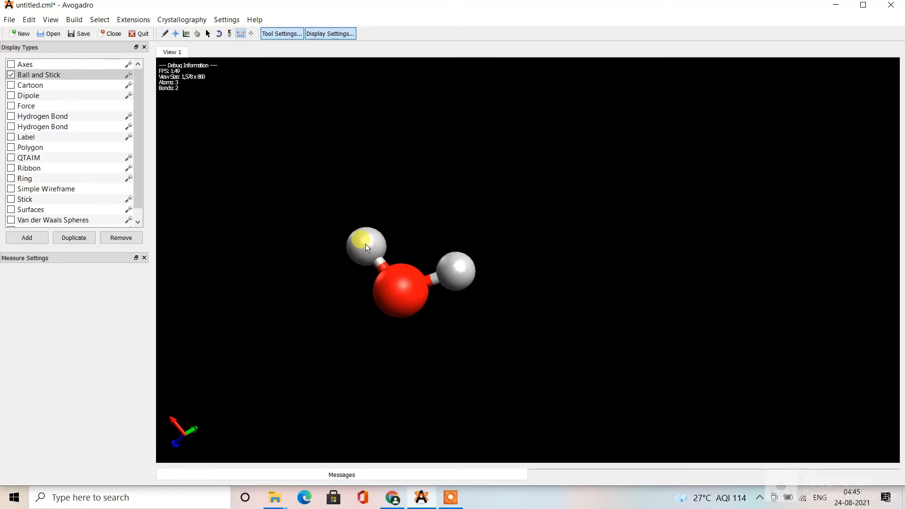
{"action": "left_click", "coordinate": [400, 301]}
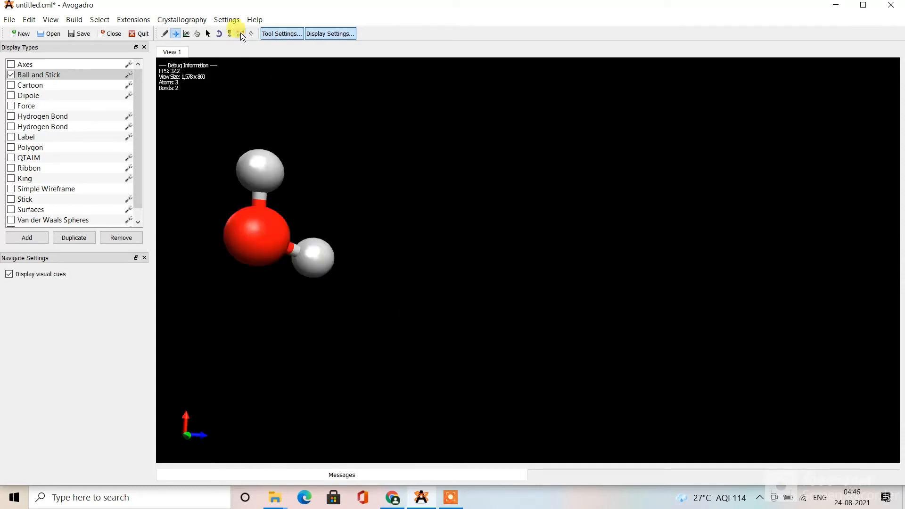
{"action": "left_click", "coordinate": [241, 33]}
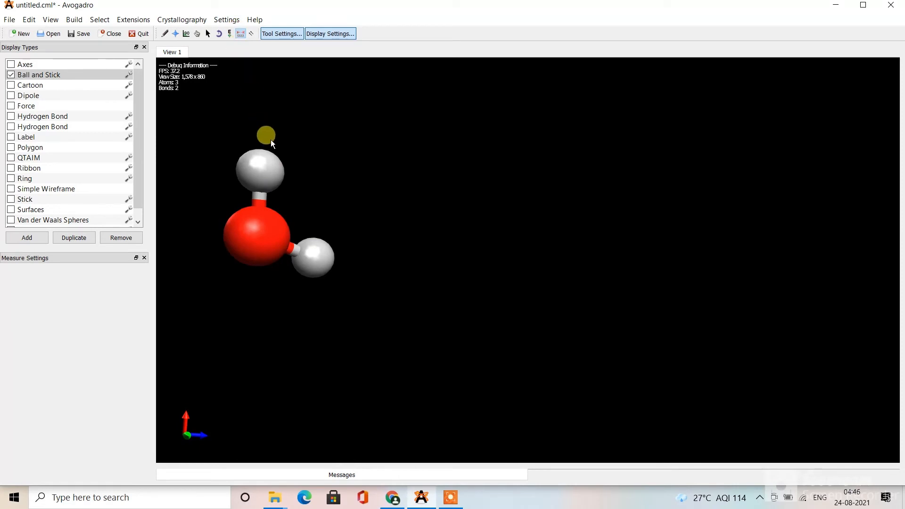
{"action": "left_click", "coordinate": [269, 164]}
{"action": "left_click", "coordinate": [252, 241]}
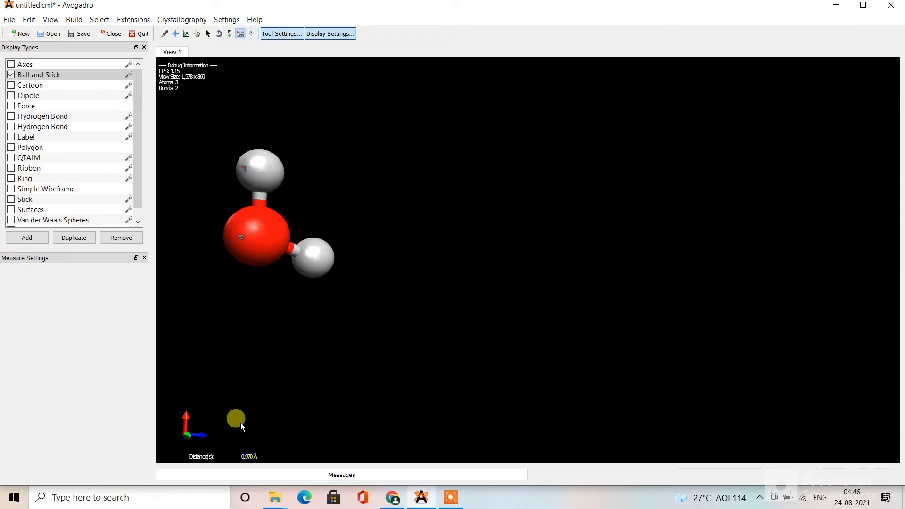
{"action": "left_click", "coordinate": [313, 262]}
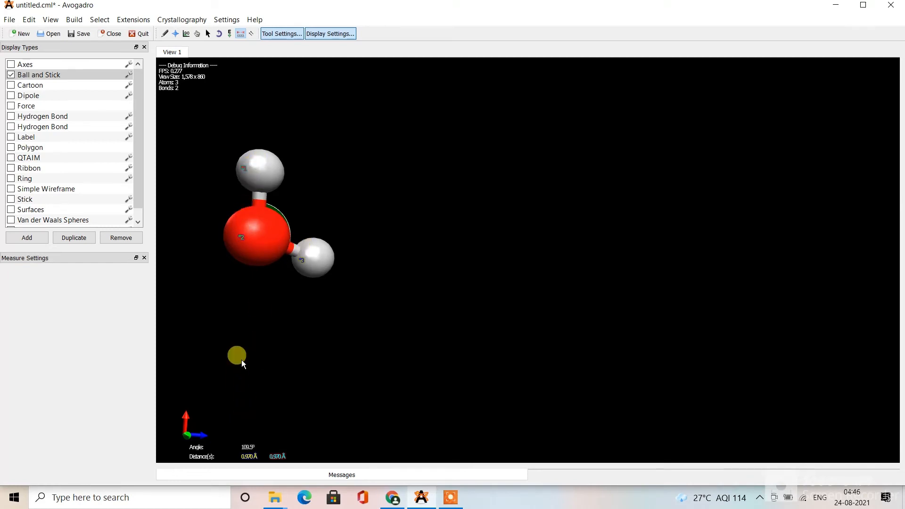
- Auto-optimize the water molecule's geometry with the UFF force field, 4 steps per update and the Steepest Descent algorithm
{"action": "left_click", "coordinate": [230, 34]}
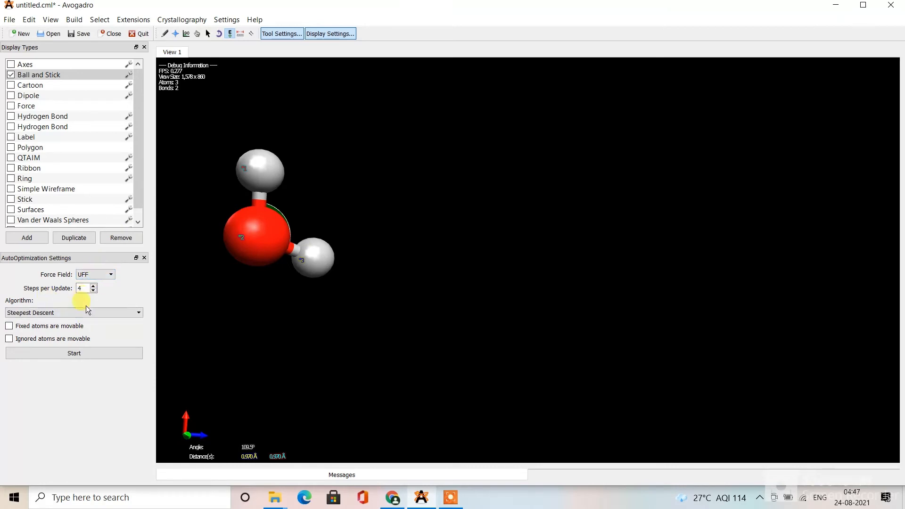
{"action": "left_click", "coordinate": [72, 357]}
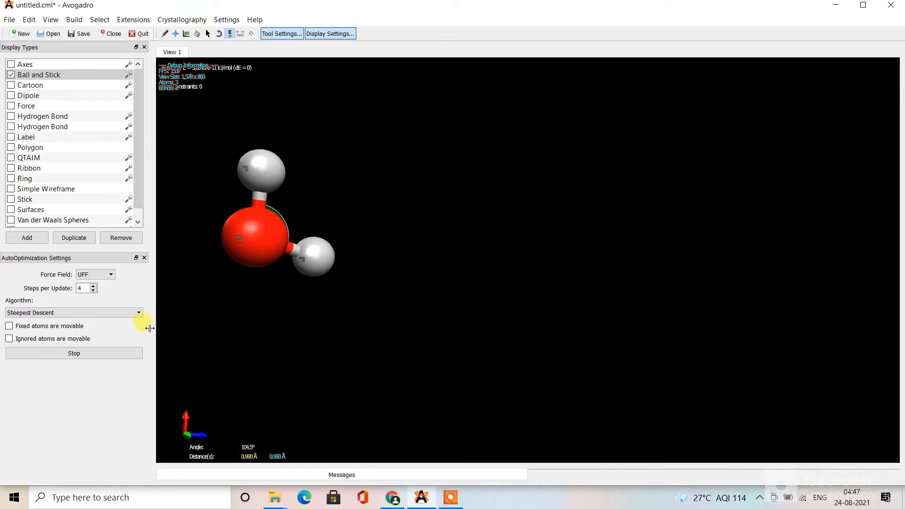
{"action": "left_click", "coordinate": [108, 355]}
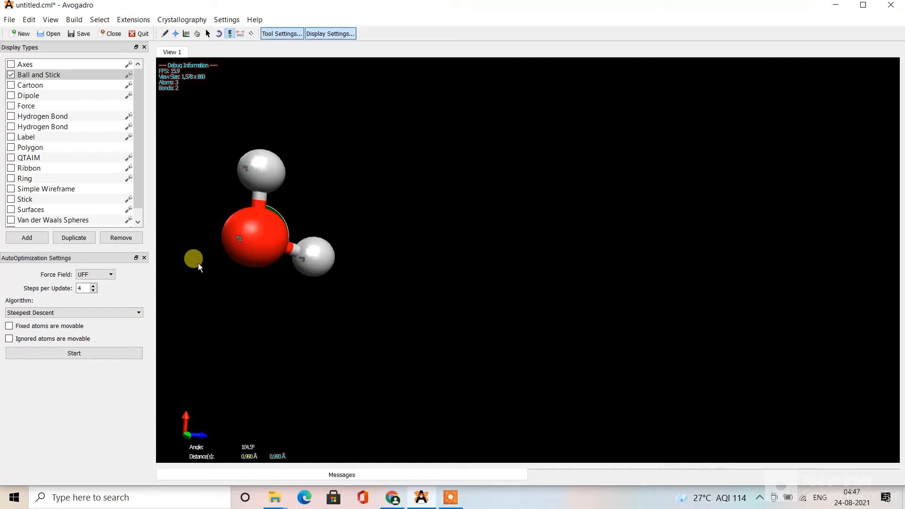
- Undo the edits until the water molecule is removed from the view
{"action": "key", "text": "ctrl+z"}
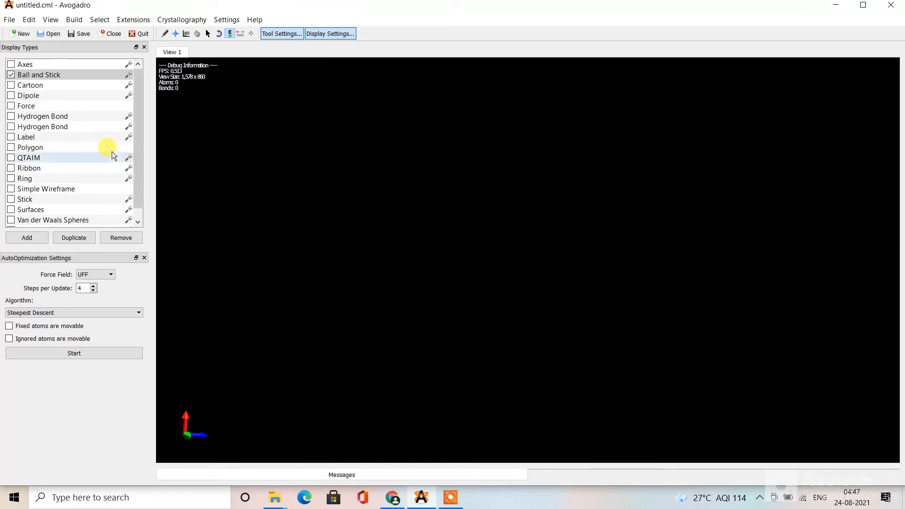
- Insert the benzene.cml fragment from the aromatics folder and clear the selection on its atoms
{"action": "left_click", "coordinate": [73, 22]}
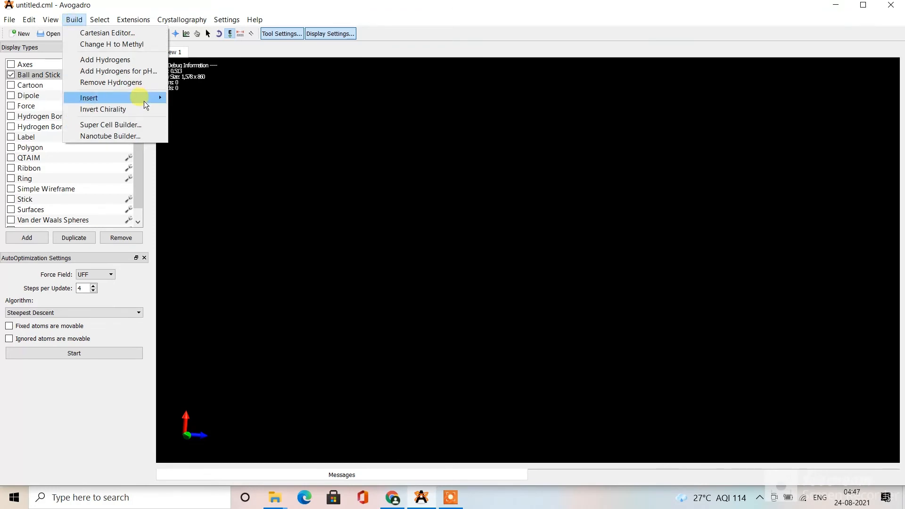
{"action": "mouse_move", "coordinate": [154, 98]}
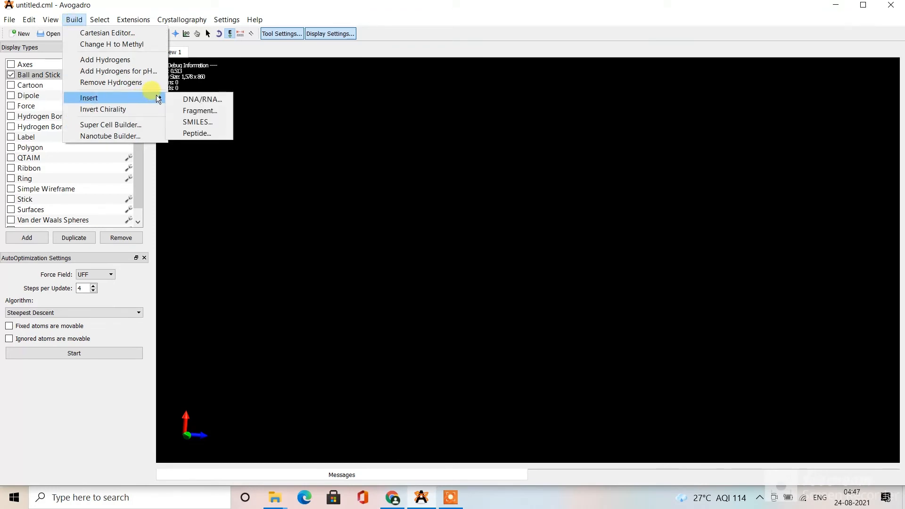
{"action": "left_click", "coordinate": [191, 111]}
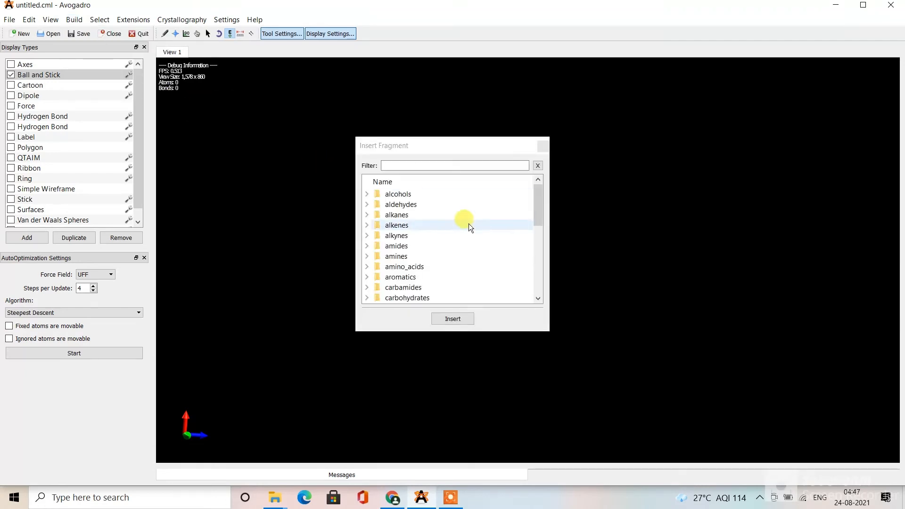
{"action": "scroll", "coordinate": [468, 225], "scroll_direction": "down", "scroll_amount": 1}
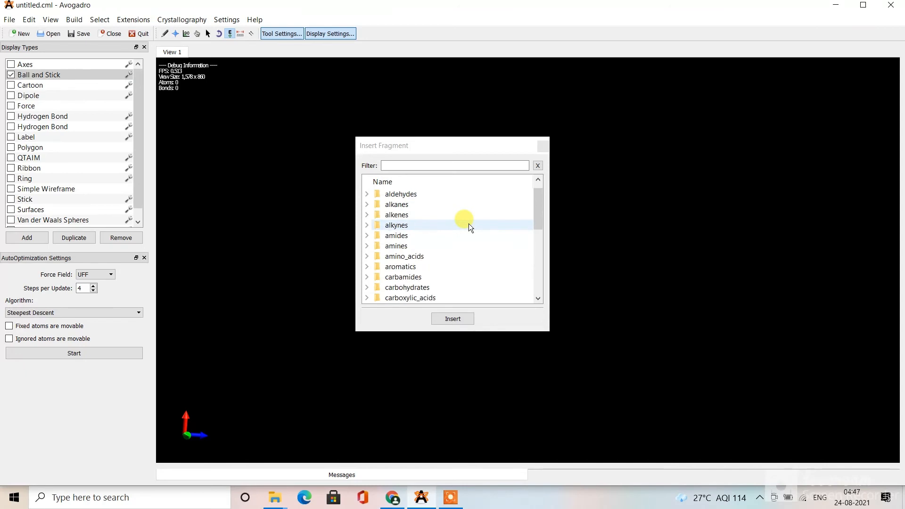
{"action": "left_click", "coordinate": [446, 265]}
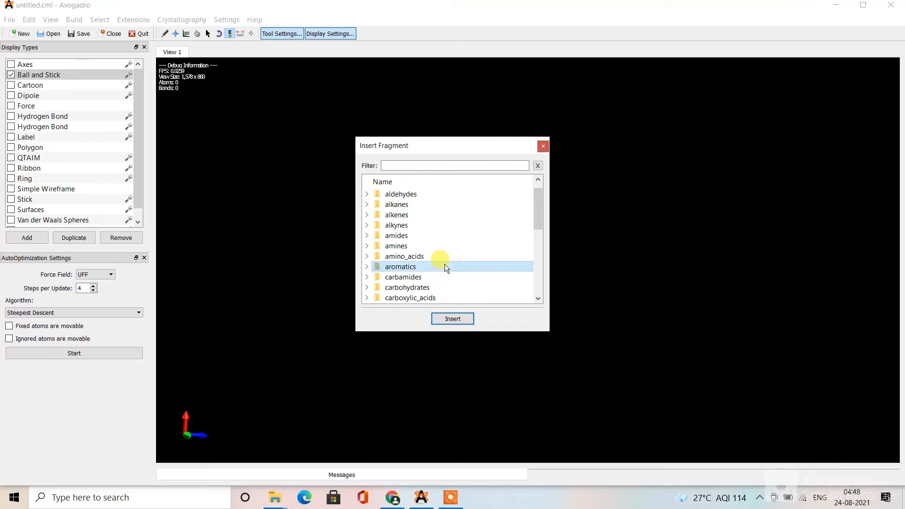
{"action": "left_click", "coordinate": [451, 319]}
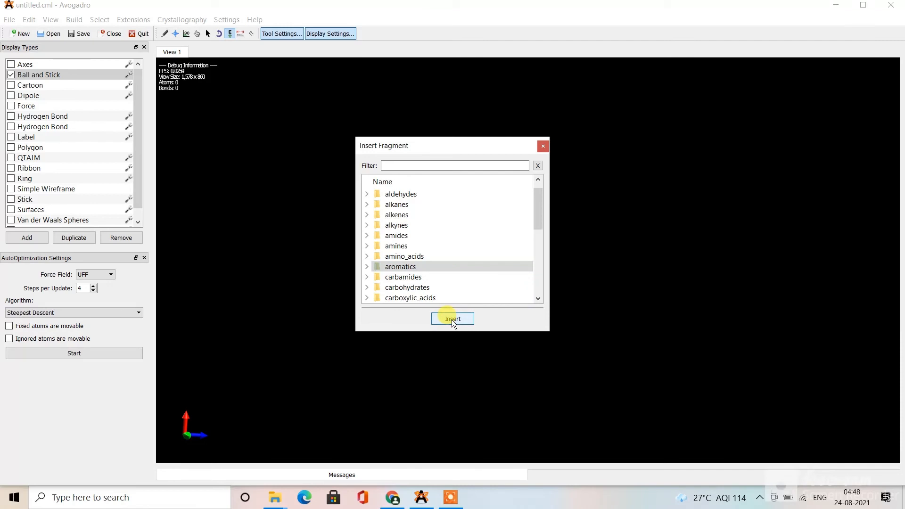
{"action": "double_click", "coordinate": [458, 268]}
{"action": "scroll", "coordinate": [458, 268], "scroll_direction": "down", "scroll_amount": 4}
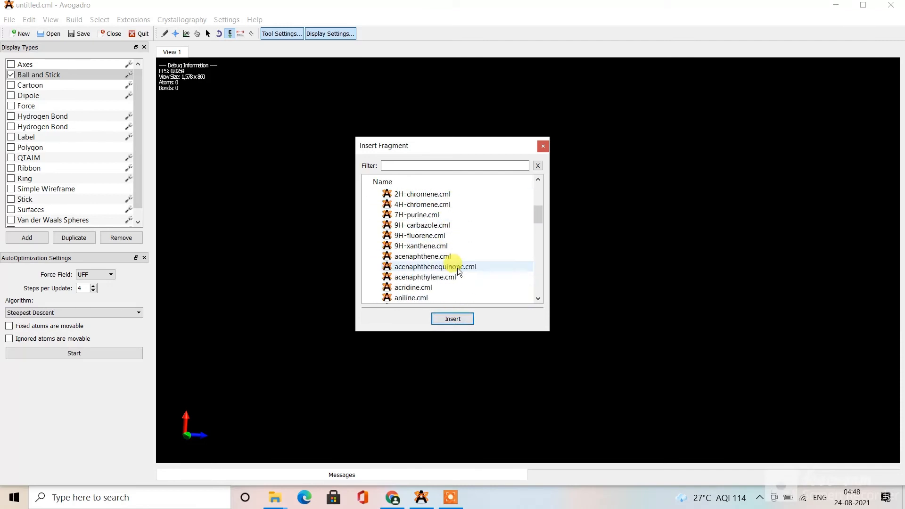
{"action": "scroll", "coordinate": [457, 268], "scroll_direction": "down", "scroll_amount": 5}
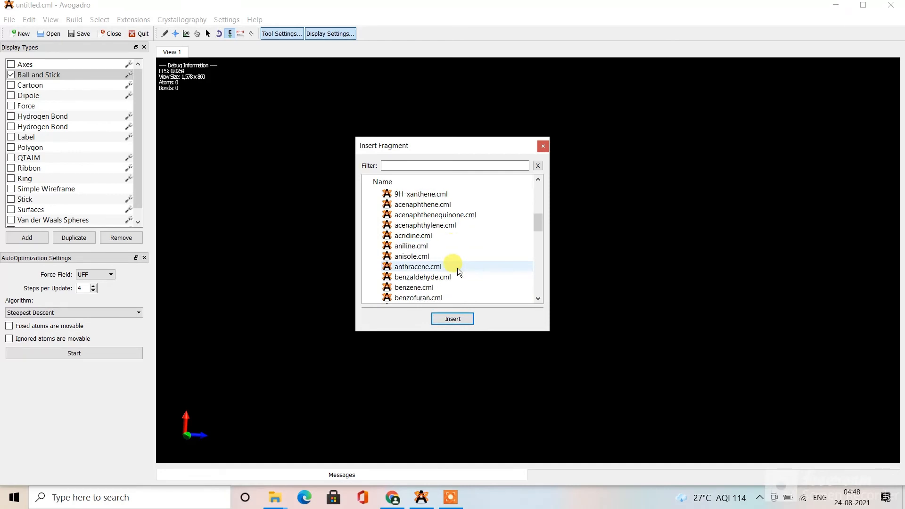
{"action": "left_click", "coordinate": [406, 287]}
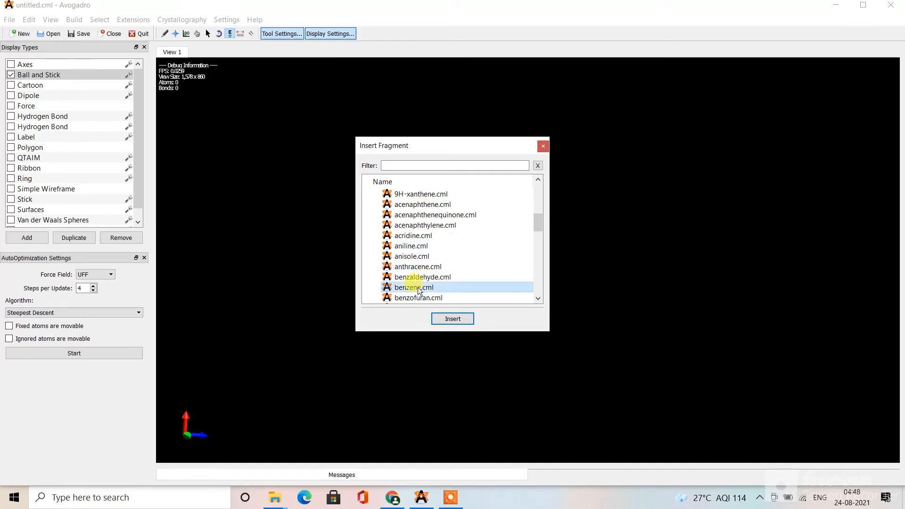
{"action": "left_click", "coordinate": [452, 319]}
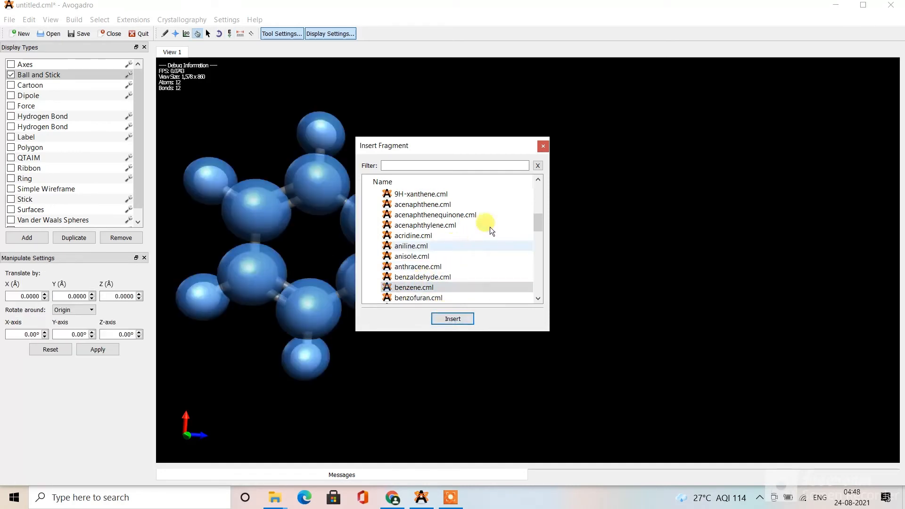
{"action": "left_click", "coordinate": [543, 148]}
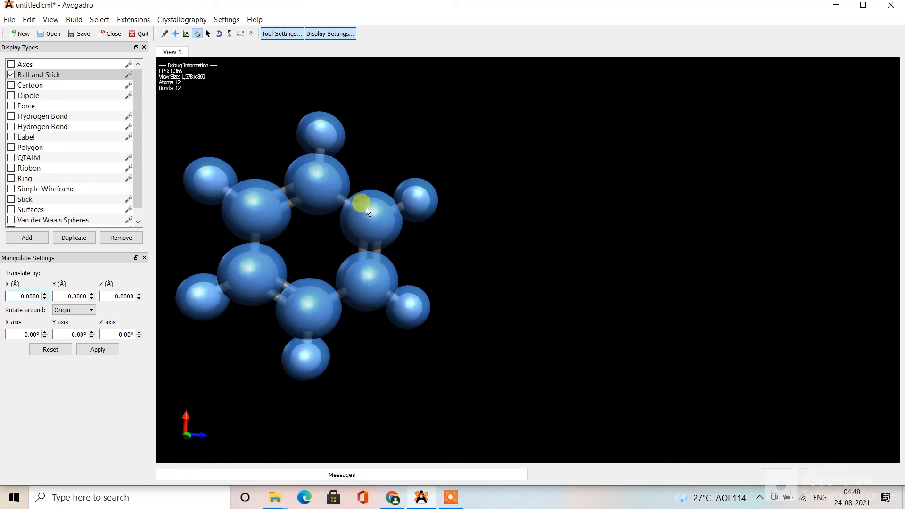
{"action": "left_click", "coordinate": [99, 20]}
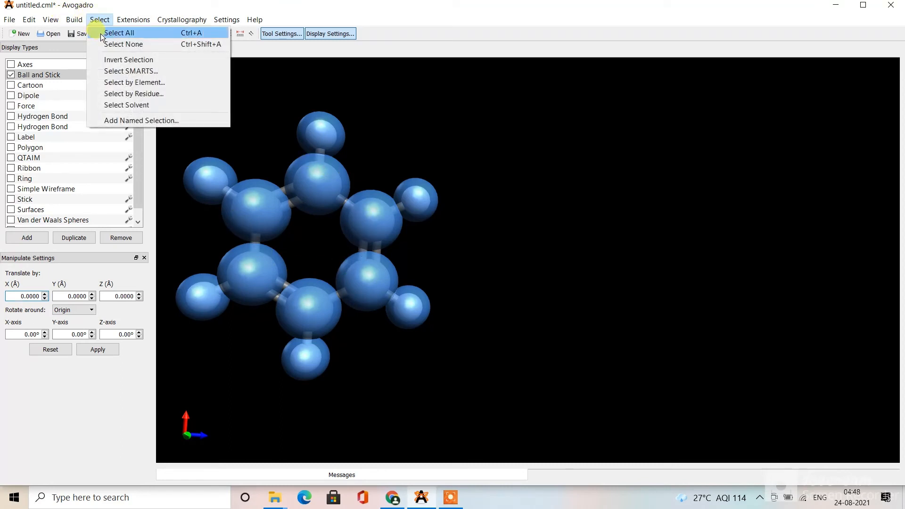
{"action": "left_click", "coordinate": [105, 45]}
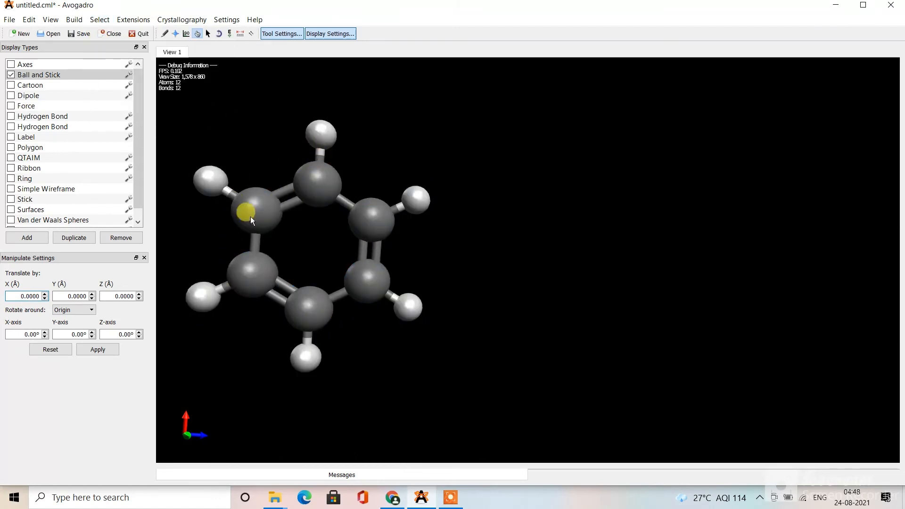
- Replace all six hydrogens of the benzene ring with Fluorine (9) atoms using the Draw tool
{"action": "left_click", "coordinate": [166, 33]}
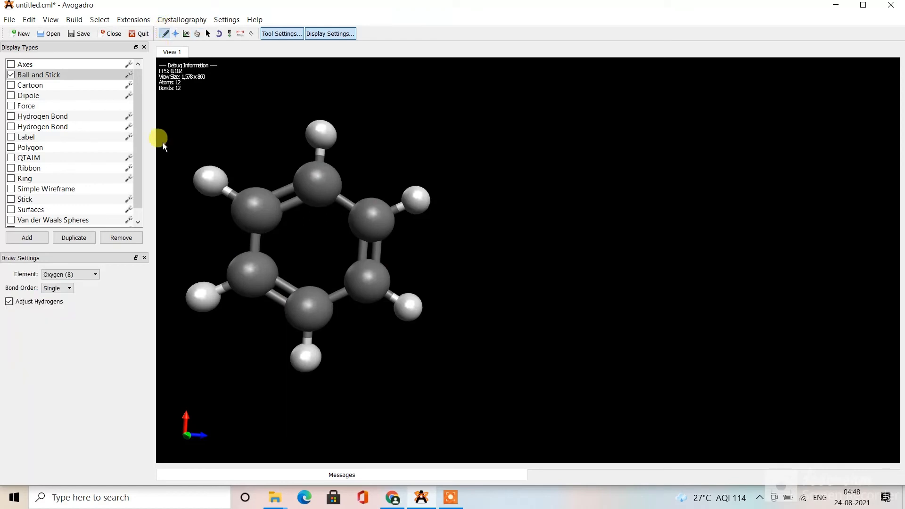
{"action": "left_click", "coordinate": [83, 273]}
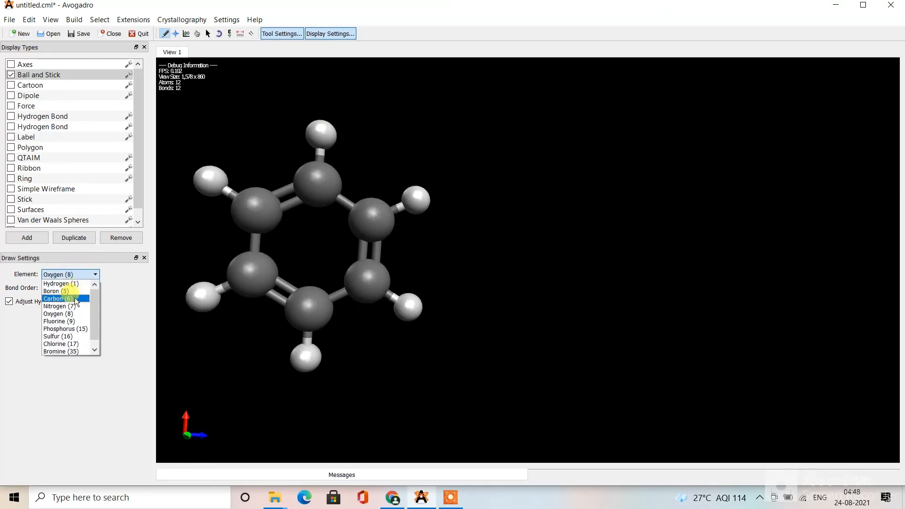
{"action": "left_click", "coordinate": [69, 321]}
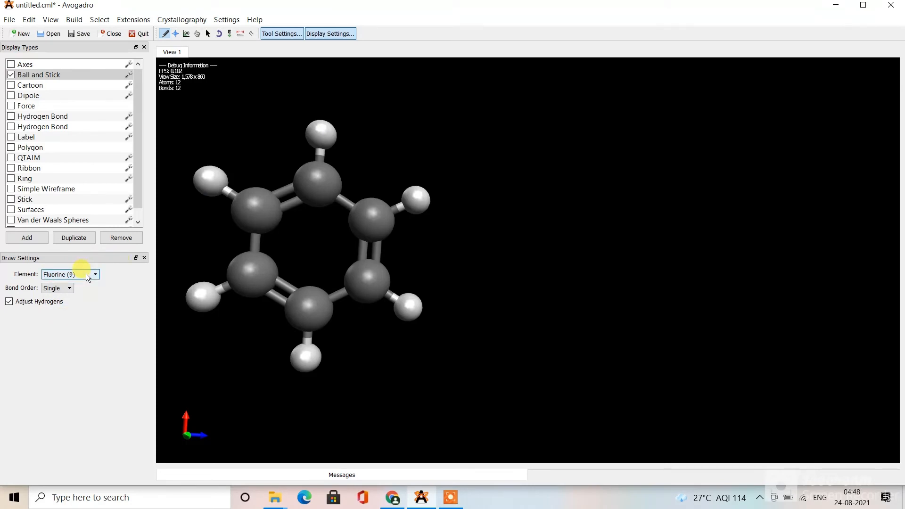
{"action": "left_click", "coordinate": [319, 127]}
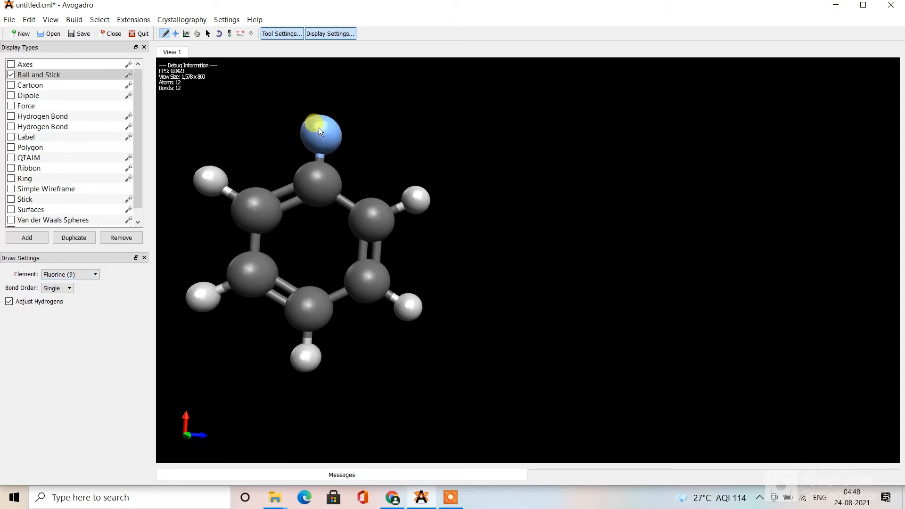
{"action": "left_click", "coordinate": [204, 169]}
{"action": "left_click", "coordinate": [203, 297]}
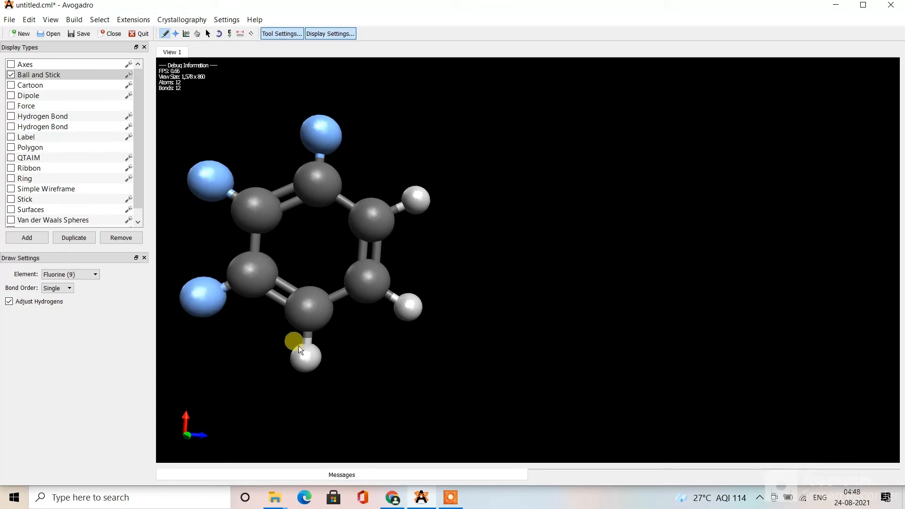
{"action": "left_click", "coordinate": [305, 357]}
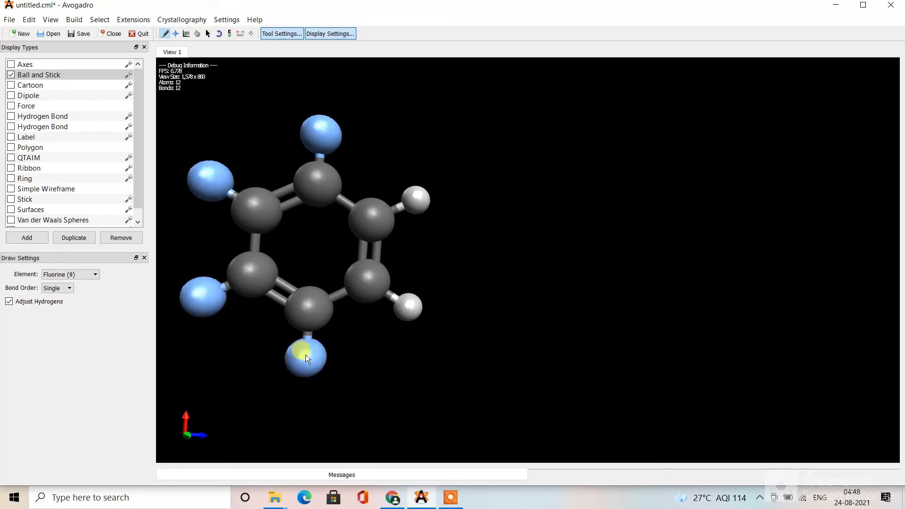
{"action": "left_click", "coordinate": [409, 306]}
{"action": "left_click", "coordinate": [418, 195]}
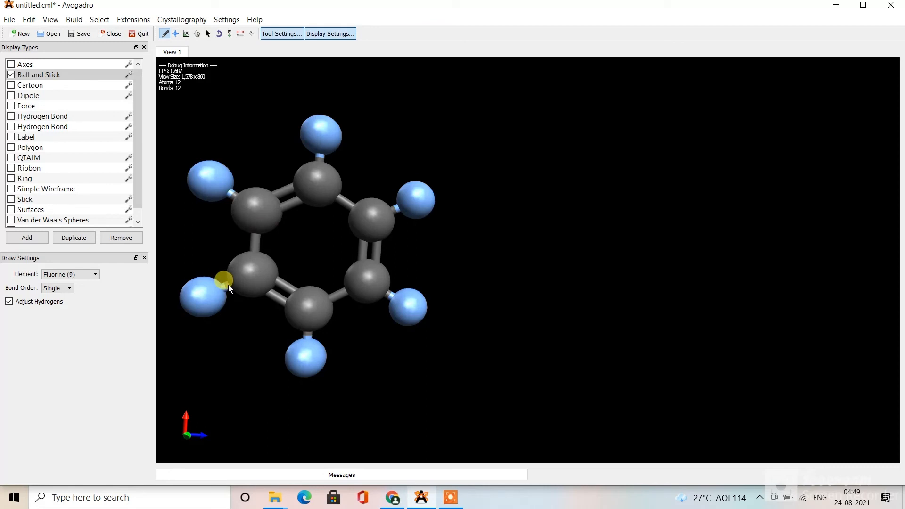
- Undo the fluorine substitutions and the benzene insertion until the view is empty
{"action": "key", "text": "ctrl+z"}
{"action": "key", "text": "ctrl+z"}
{"action": "key", "text": "ctrl+z"}
{"action": "key", "text": "ctrl+z"}
{"action": "key", "text": "ctrl+z"}
{"action": "key", "text": "ctrl+z"}
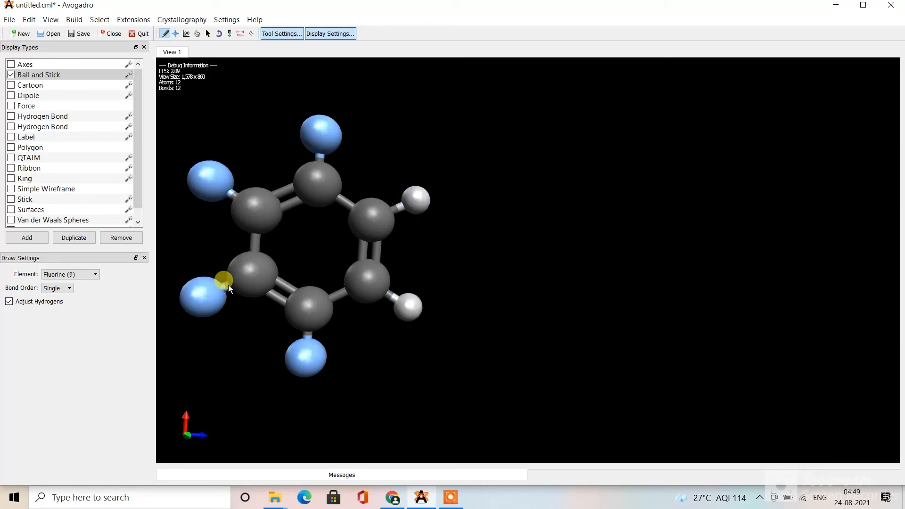
{"action": "key", "text": "ctrl+z"}
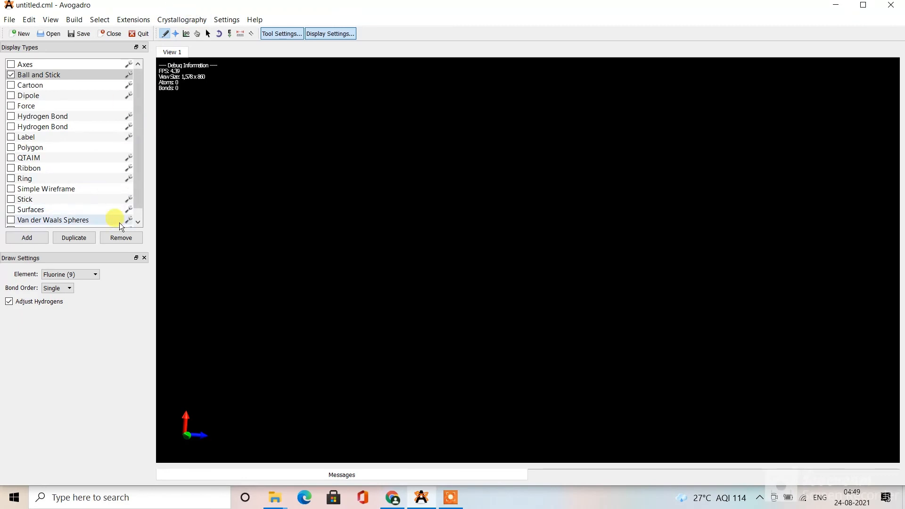
- Draw a closed six-membered ring of Carbon (6) atoms with single bonds and Adjust Hydrogens enabled
{"action": "left_click", "coordinate": [87, 272]}
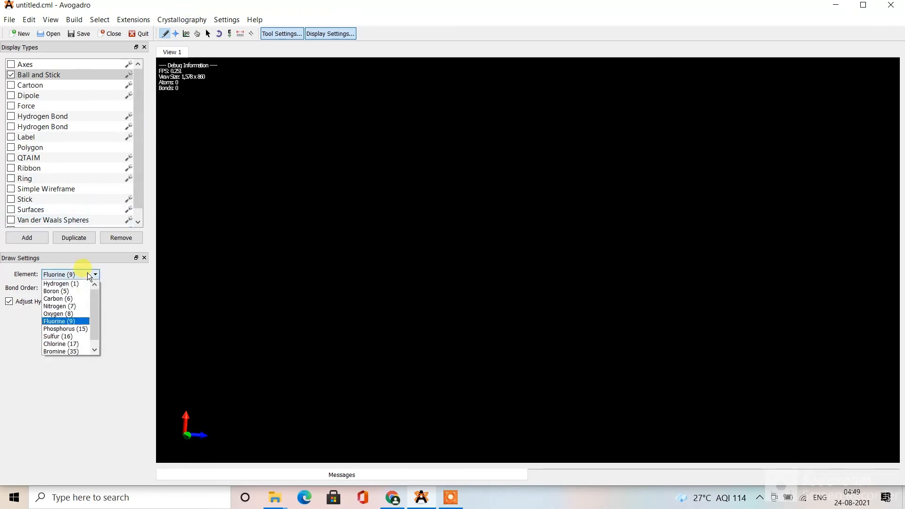
{"action": "left_click", "coordinate": [73, 299]}
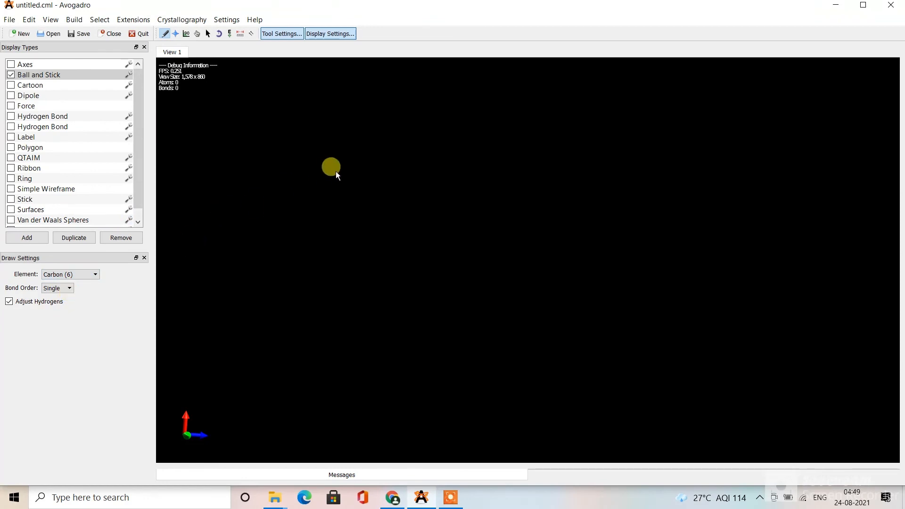
{"action": "left_click", "coordinate": [368, 148]}
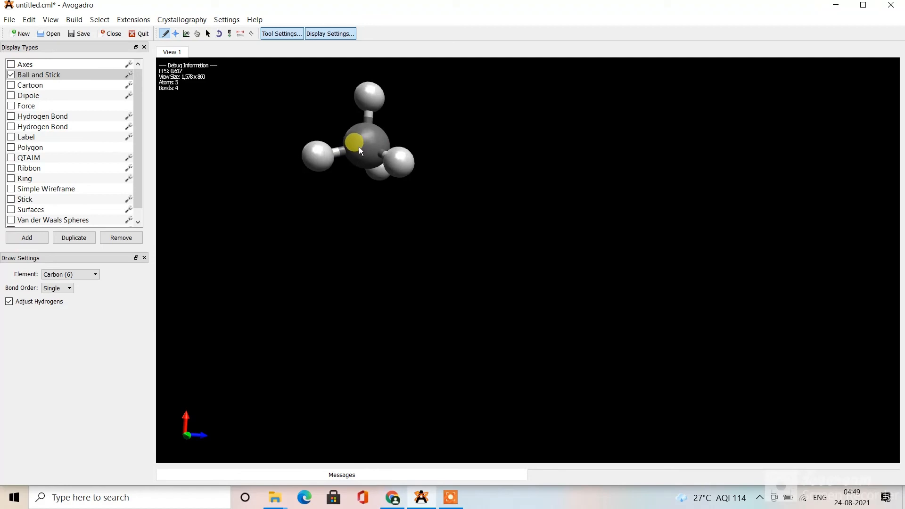
{"action": "left_click_drag", "start_coordinate": [358, 146], "coordinate": [293, 298]}
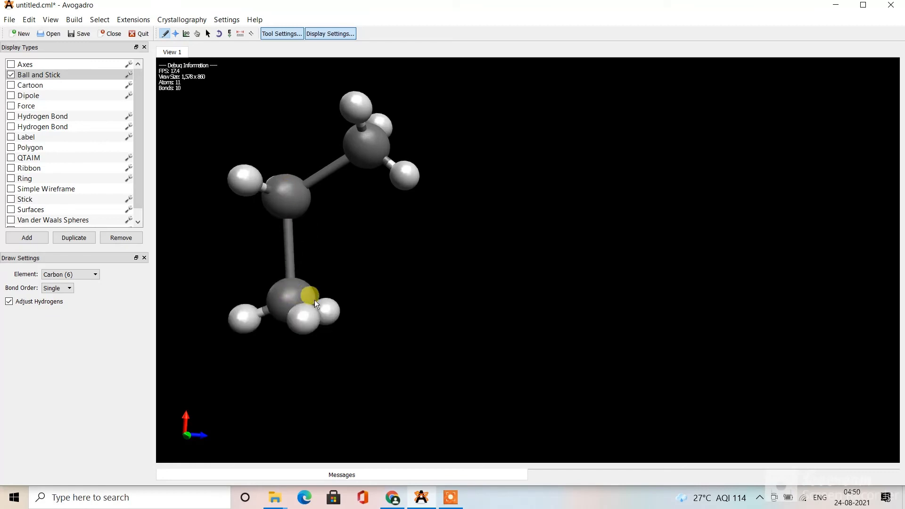
{"action": "left_click_drag", "start_coordinate": [364, 314], "coordinate": [469, 198]}
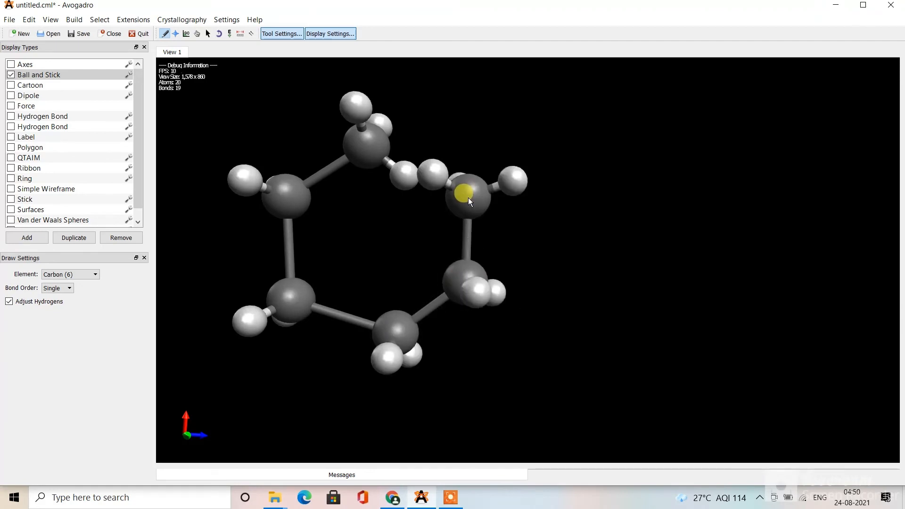
{"action": "left_click_drag", "start_coordinate": [403, 168], "coordinate": [377, 151]}
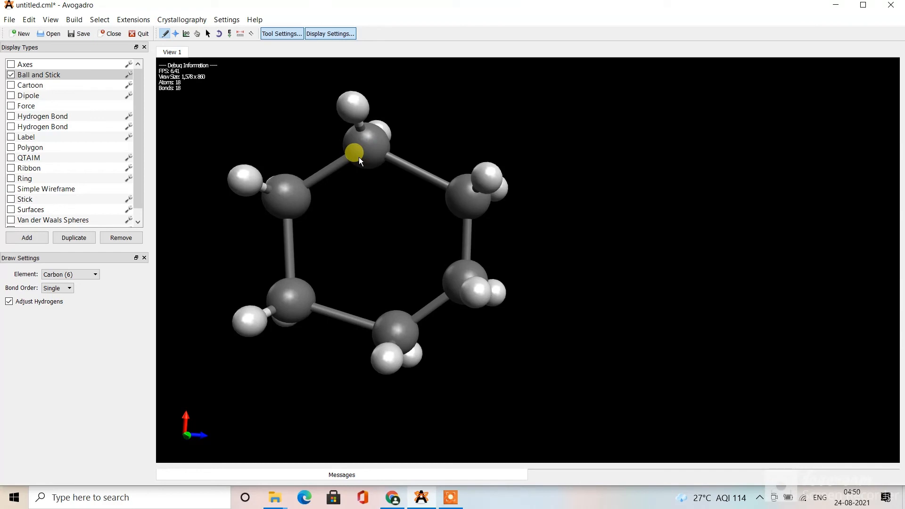
- Set the bond order to Double and convert three alternating ring bonds to double bonds to form benzene
{"action": "left_click", "coordinate": [60, 288]}
{"action": "left_click", "coordinate": [344, 160]}
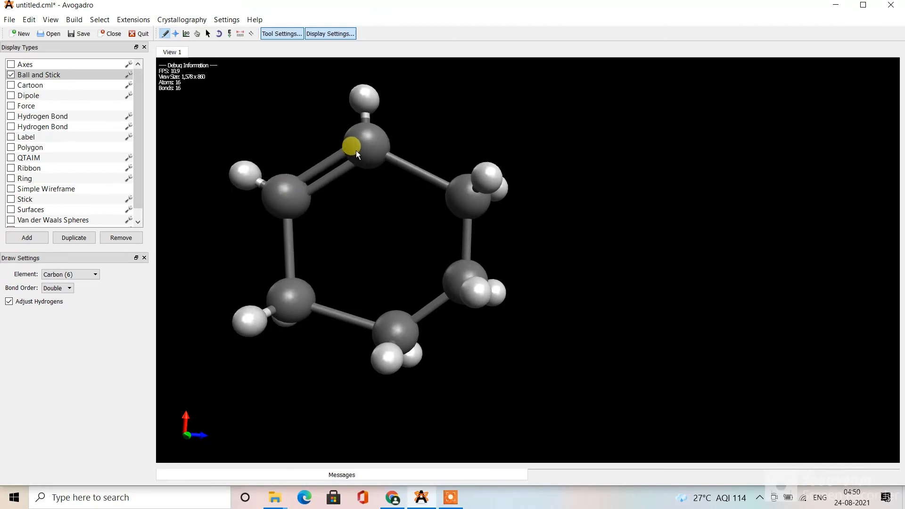
{"action": "left_click", "coordinate": [375, 325]}
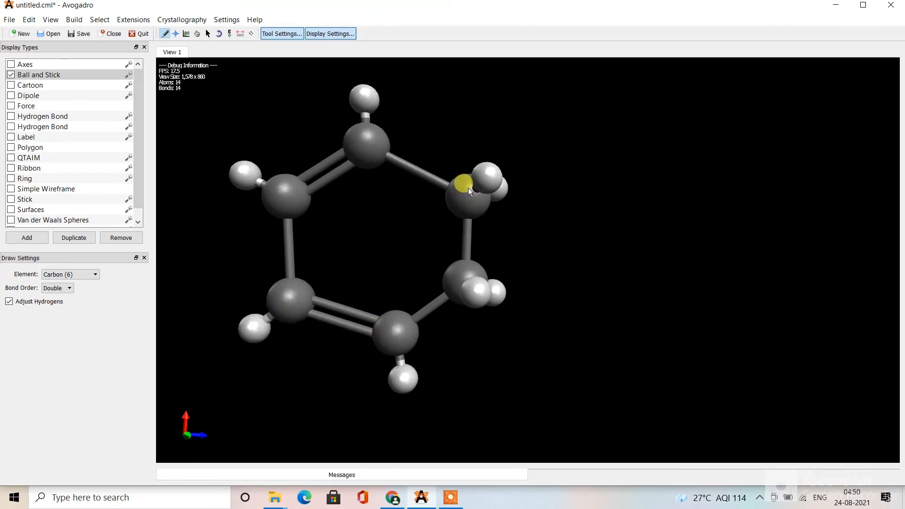
{"action": "left_click", "coordinate": [463, 264]}
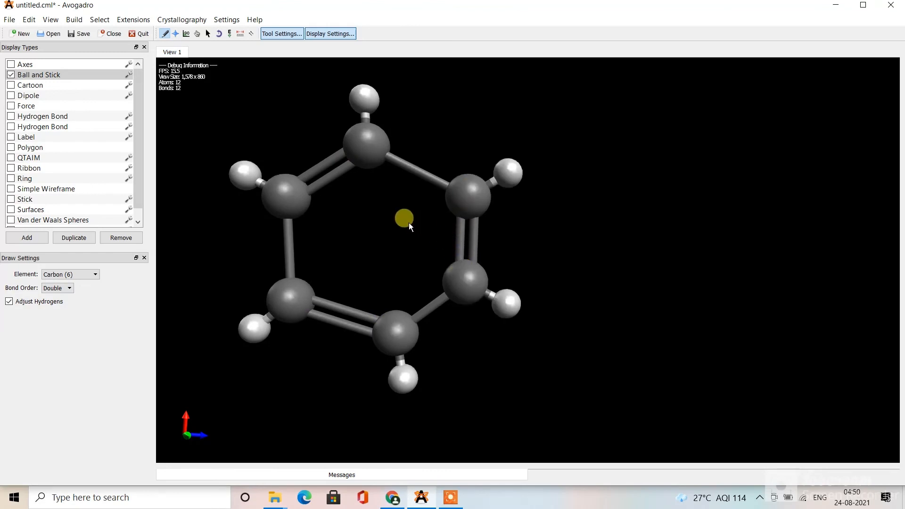
- Set the draw element to Fluorine (9) and substitute all six hydrogens on the hand-drawn benzene ring with fluorine atoms
{"action": "left_click", "coordinate": [89, 275]}
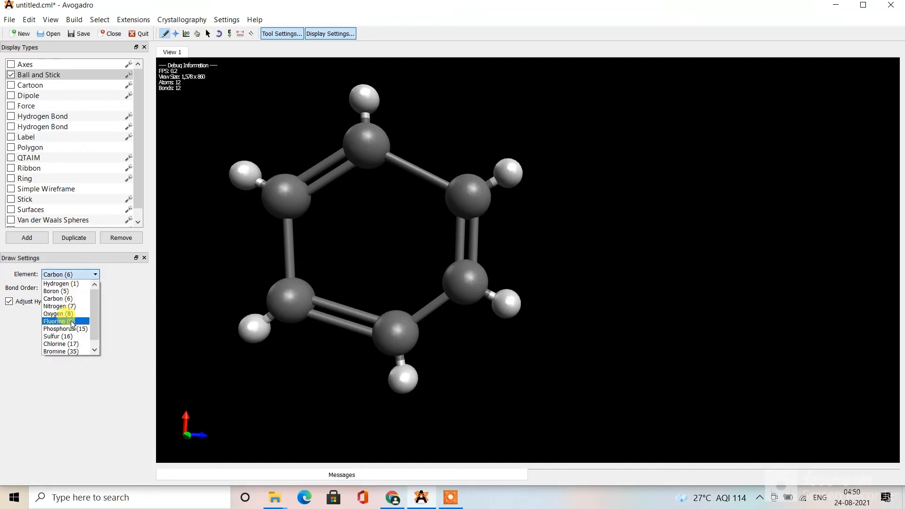
{"action": "left_click", "coordinate": [72, 321]}
{"action": "left_click", "coordinate": [361, 96]}
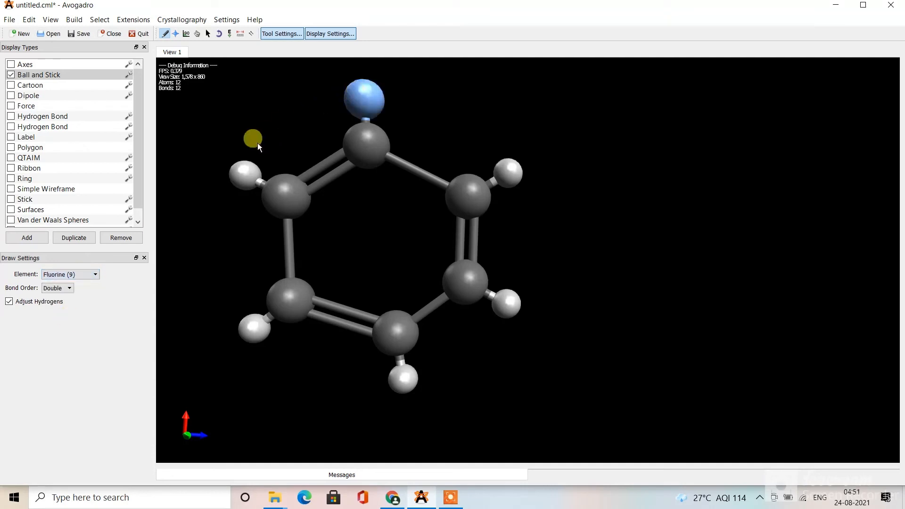
{"action": "left_click", "coordinate": [244, 178]}
{"action": "left_click", "coordinate": [253, 326]}
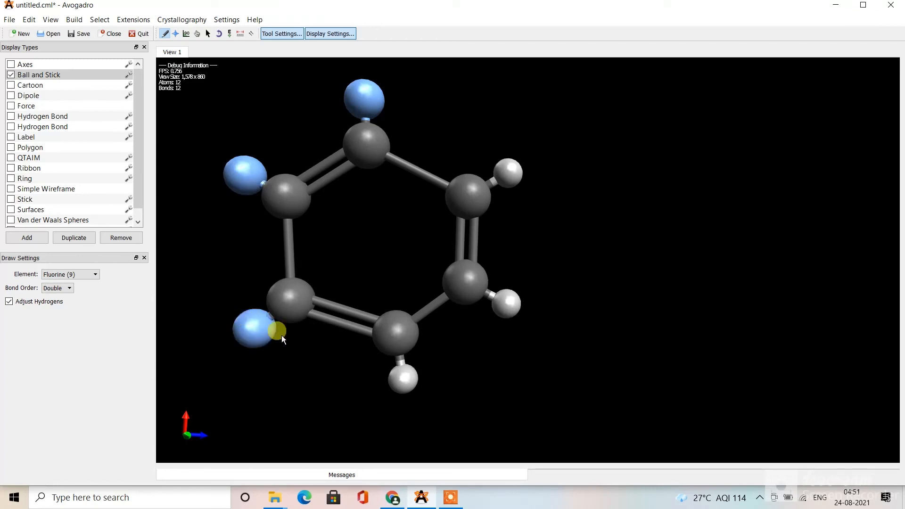
{"action": "left_click", "coordinate": [401, 380]}
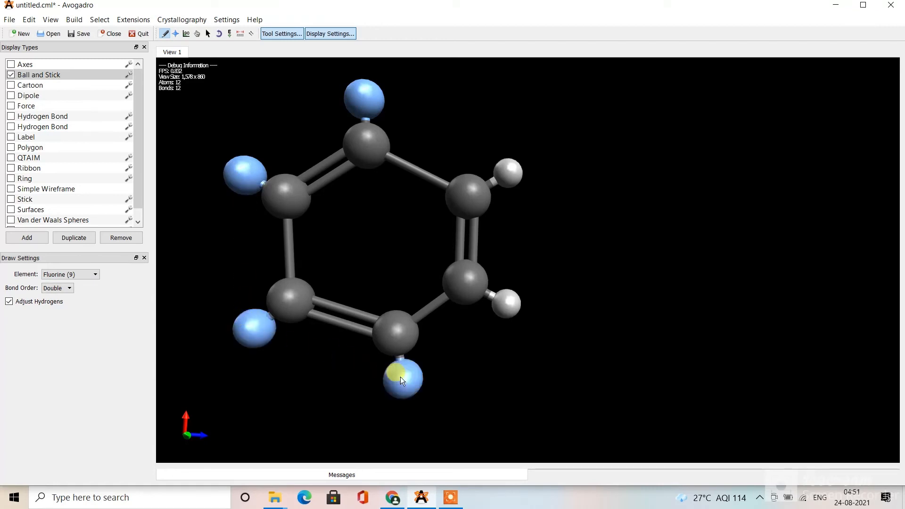
{"action": "left_click", "coordinate": [514, 306]}
{"action": "left_click", "coordinate": [509, 174]}
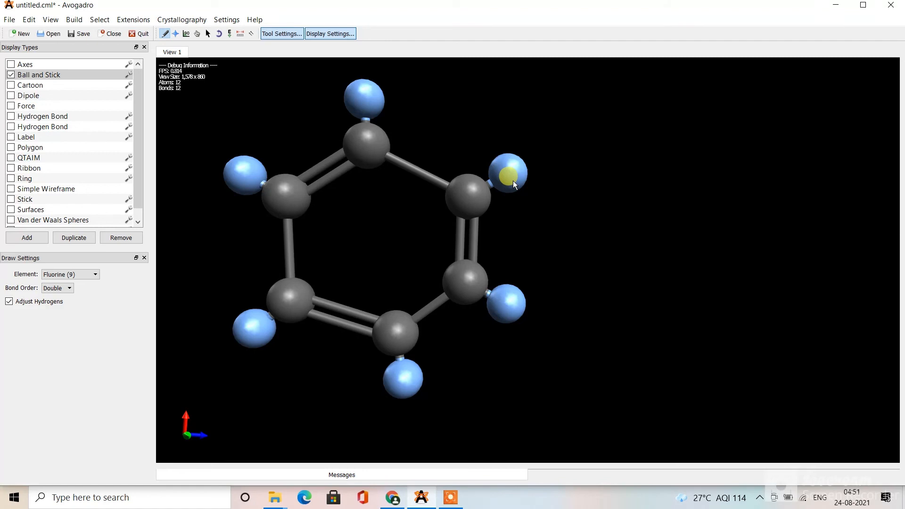
- Run auto-optimization on the fluorinated ring with the UFF force field and Steepest Descent algorithm, and stop it once the geometry settles
{"action": "left_click", "coordinate": [230, 33]}
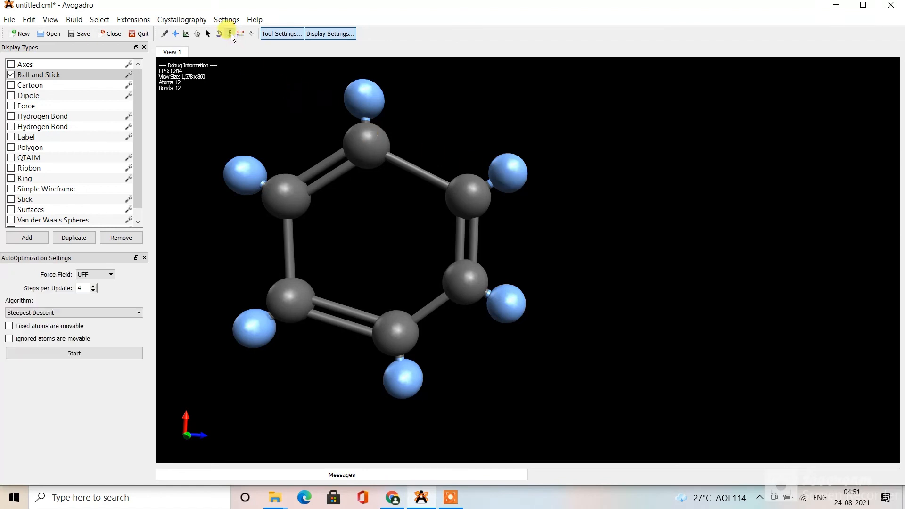
{"action": "left_click", "coordinate": [94, 353]}
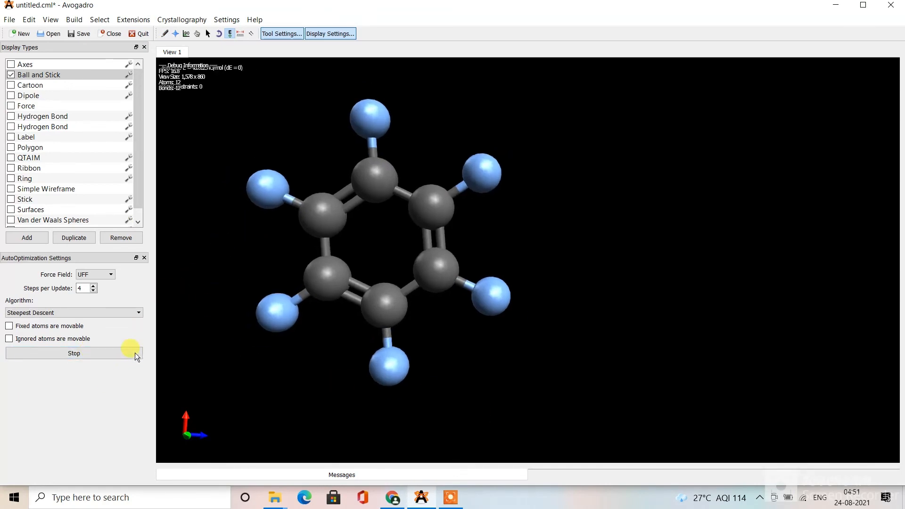
{"action": "left_click", "coordinate": [96, 353]}
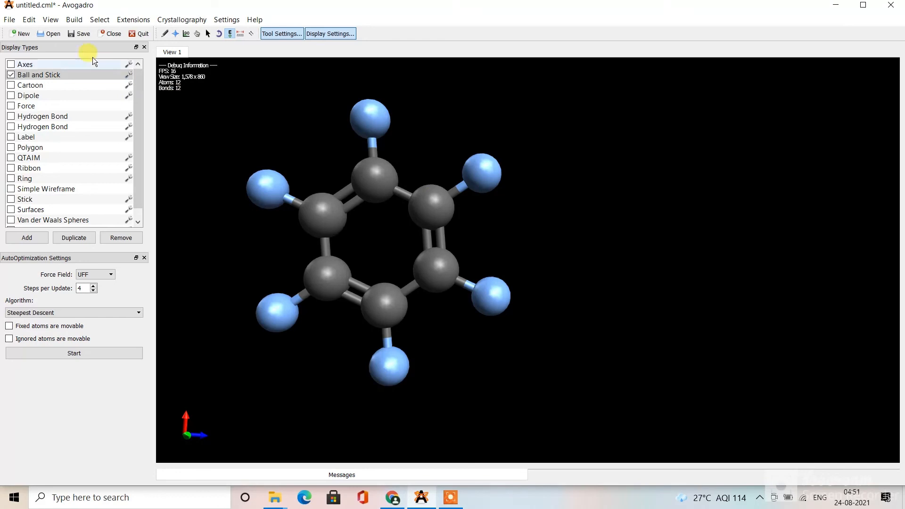
{"action": "left_click", "coordinate": [74, 22]}
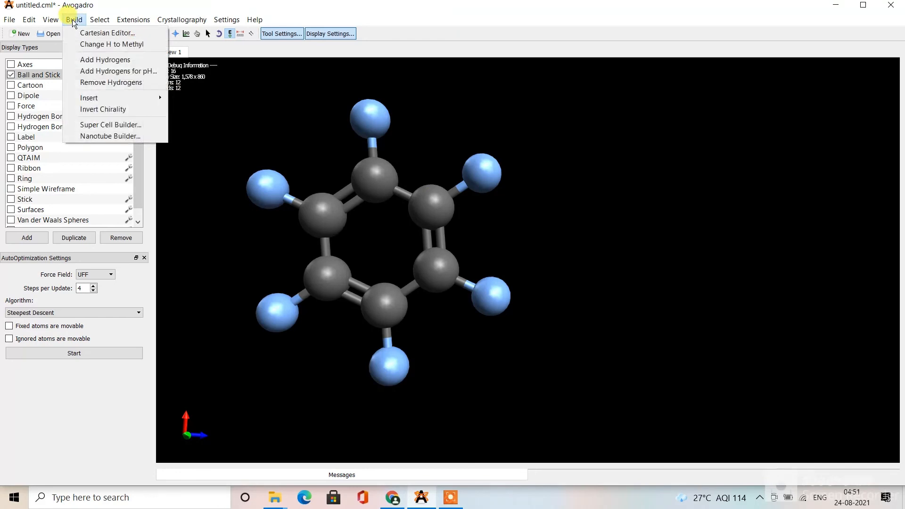
{"action": "mouse_move", "coordinate": [159, 98]}
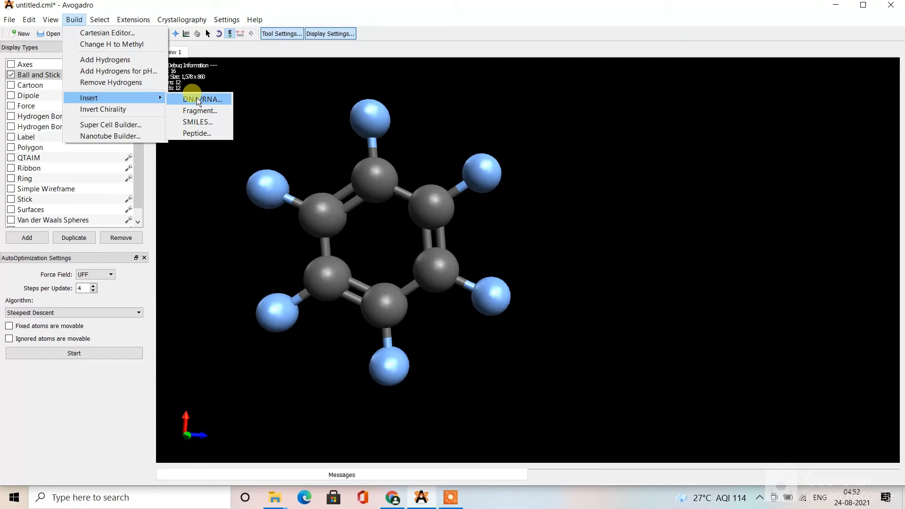
{"action": "left_click", "coordinate": [77, 20]}
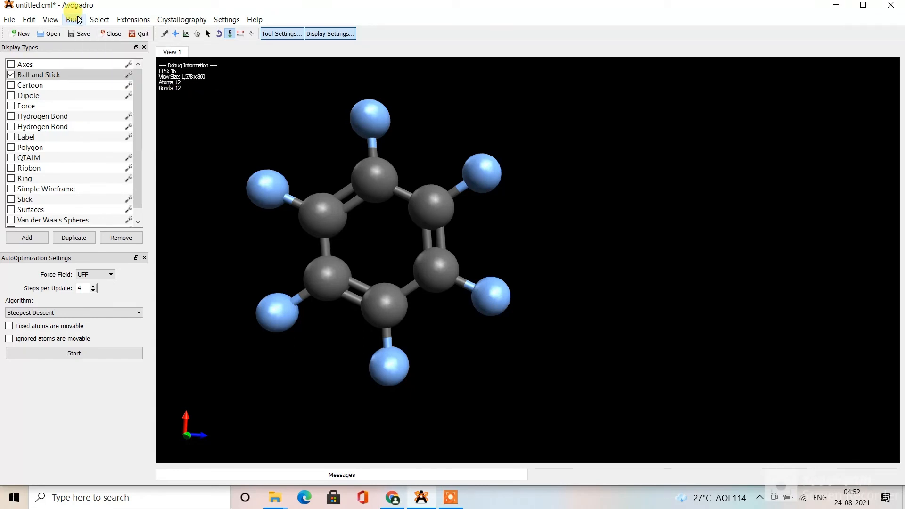